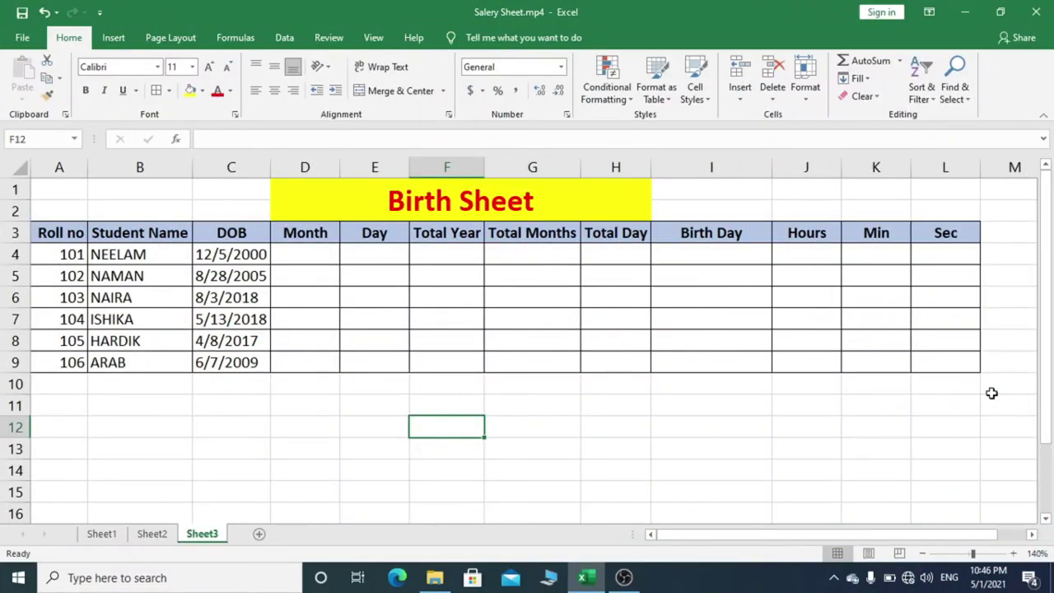
Review the Birth Sheet layout: the dates of birth and the Month through Sec headings
left_click(595, 206)
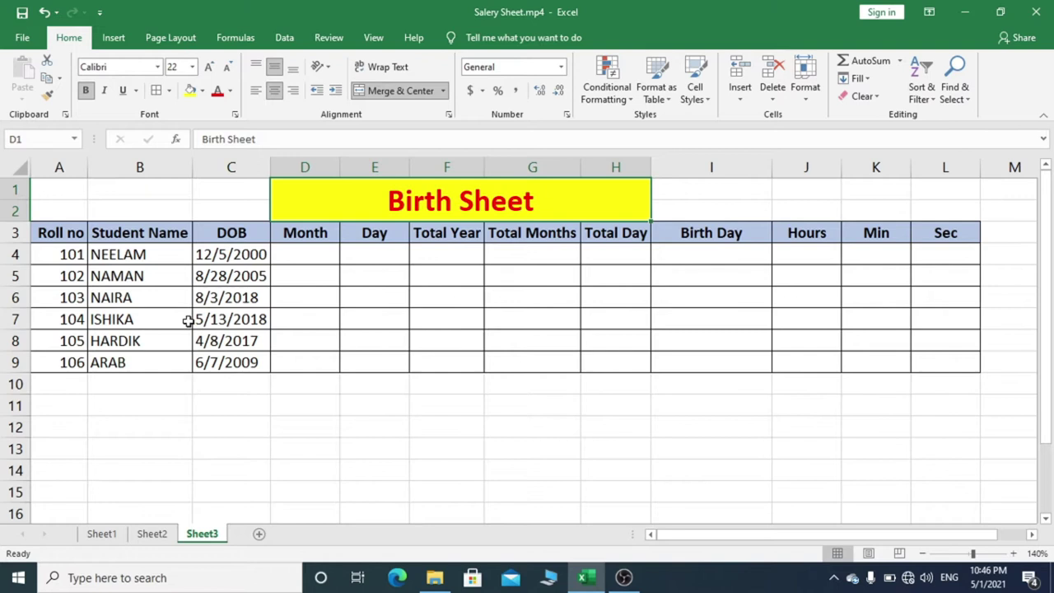
left_click_drag(238, 255, 228, 362)
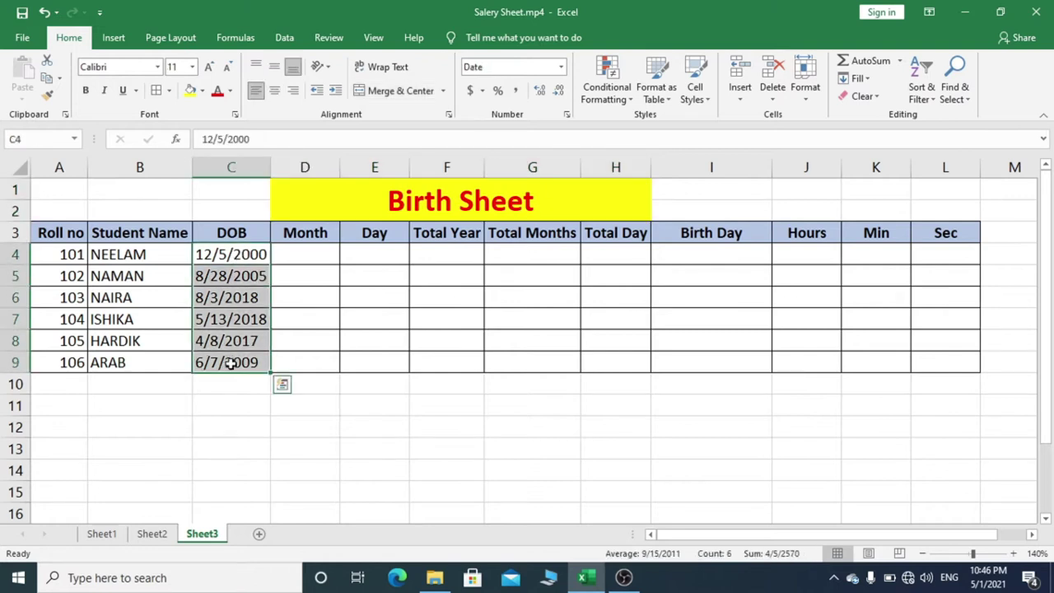
left_click(287, 232)
left_click(380, 235)
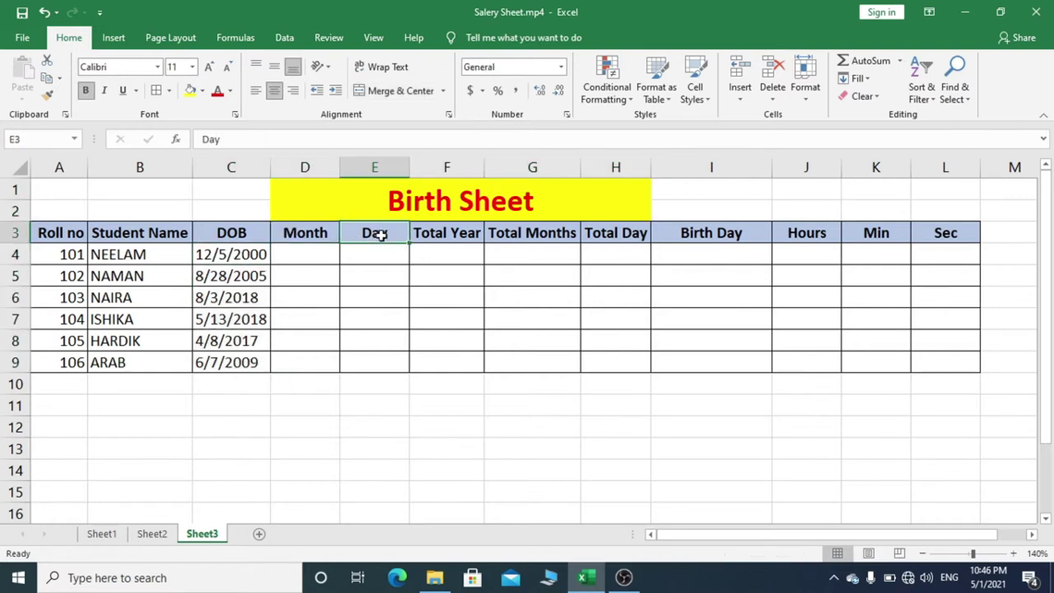
left_click(449, 237)
left_click(530, 234)
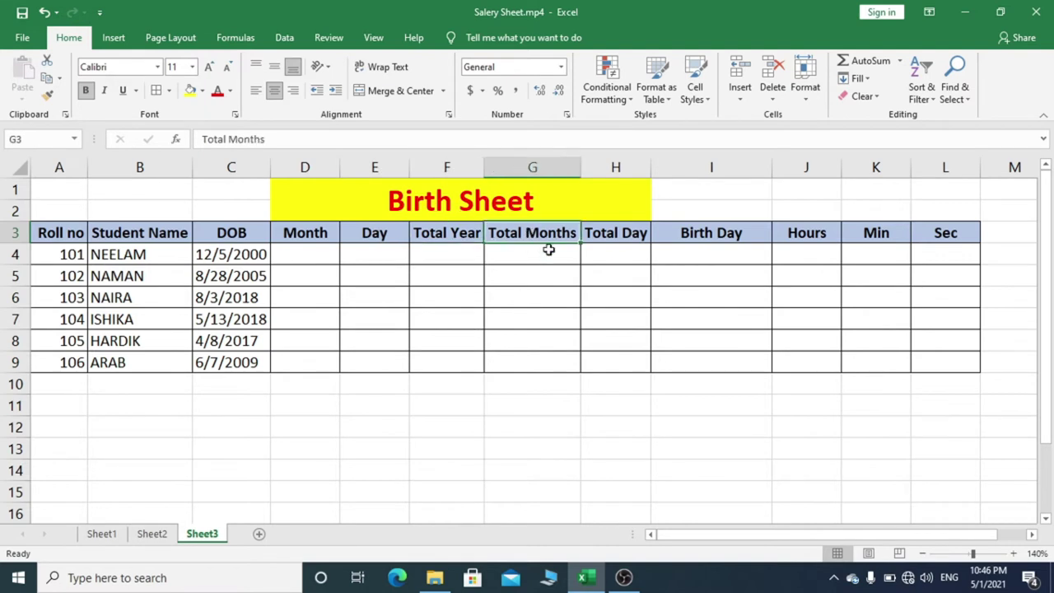
left_click(609, 231)
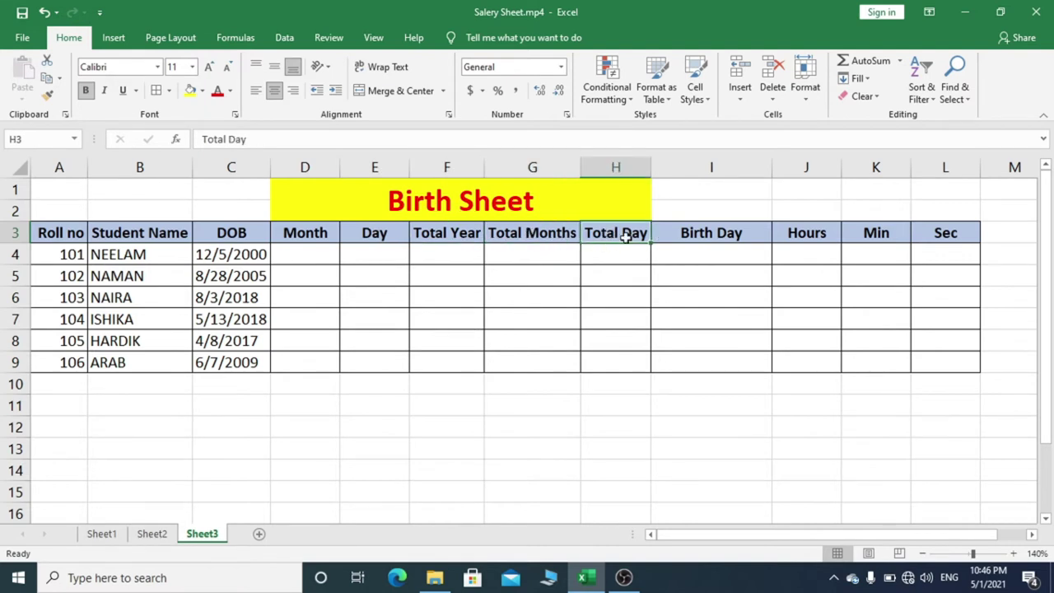
left_click(716, 233)
left_click(709, 264)
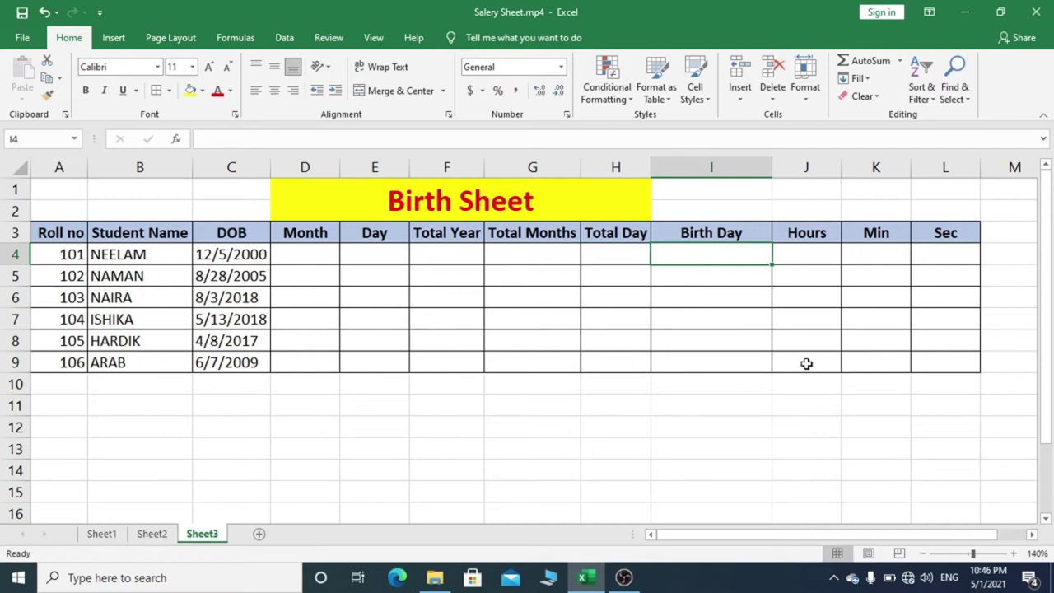
left_click(811, 237)
left_click(889, 237)
left_click(955, 238)
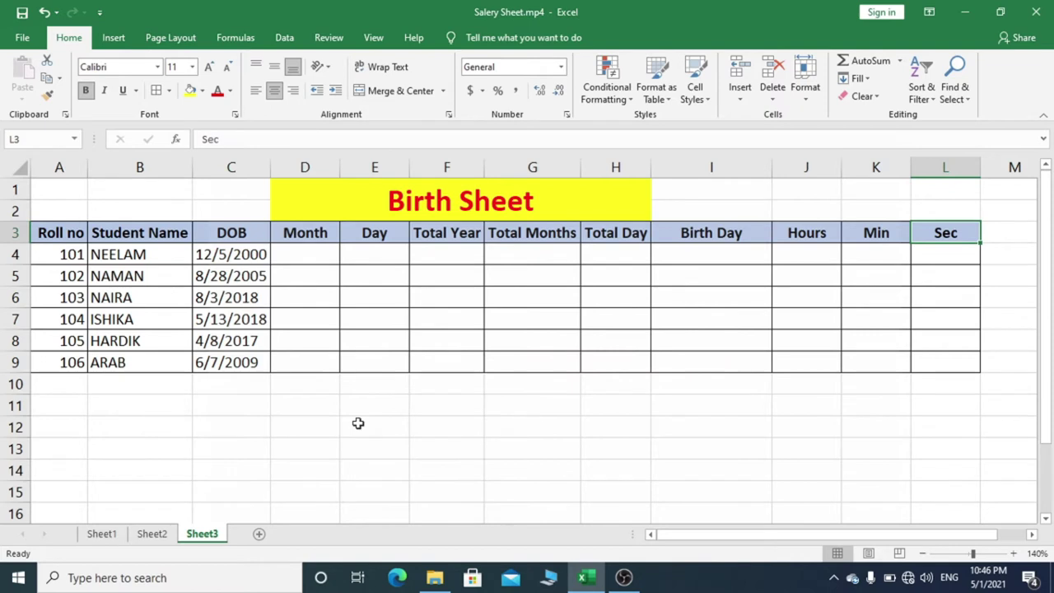
left_click(301, 263)
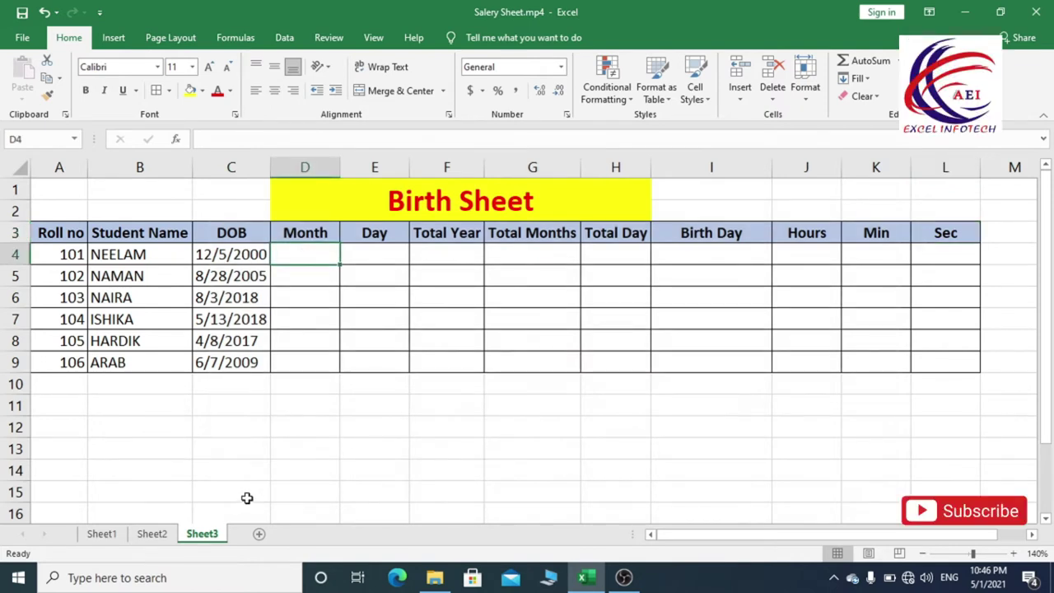
left_click_drag(231, 233, 237, 365)
left_click(223, 257)
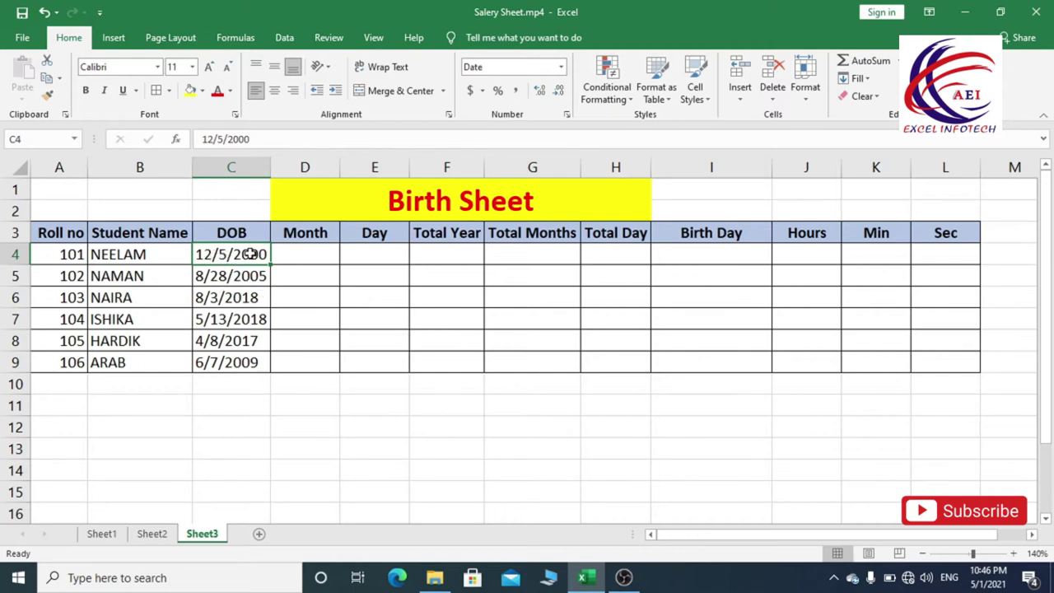
Enter =DATEDIF(C4,TODAY(),"YM") in D4 and fill it down to D9
left_click(290, 260)
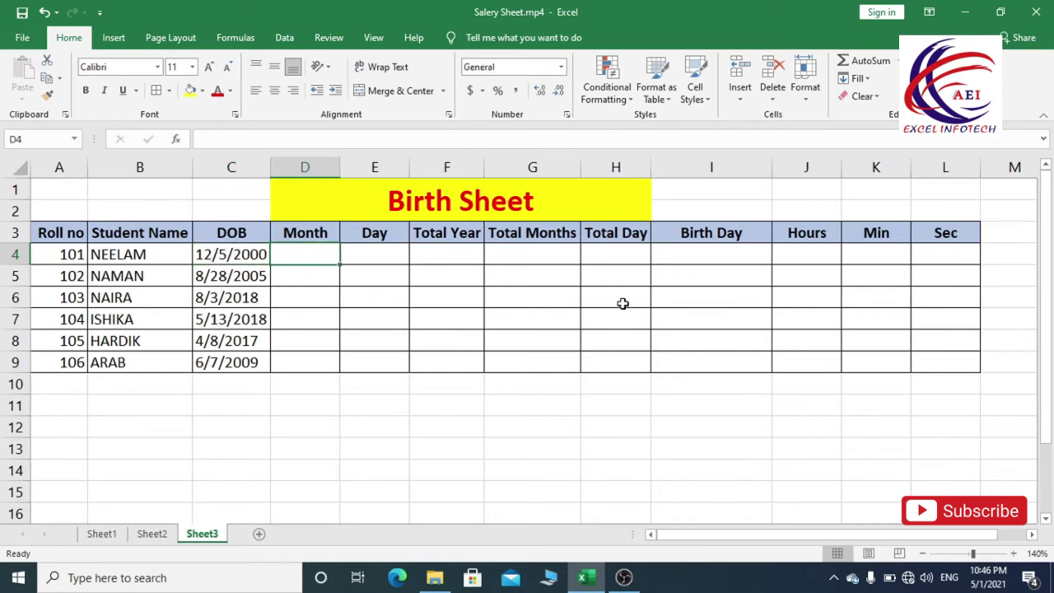
type("=")
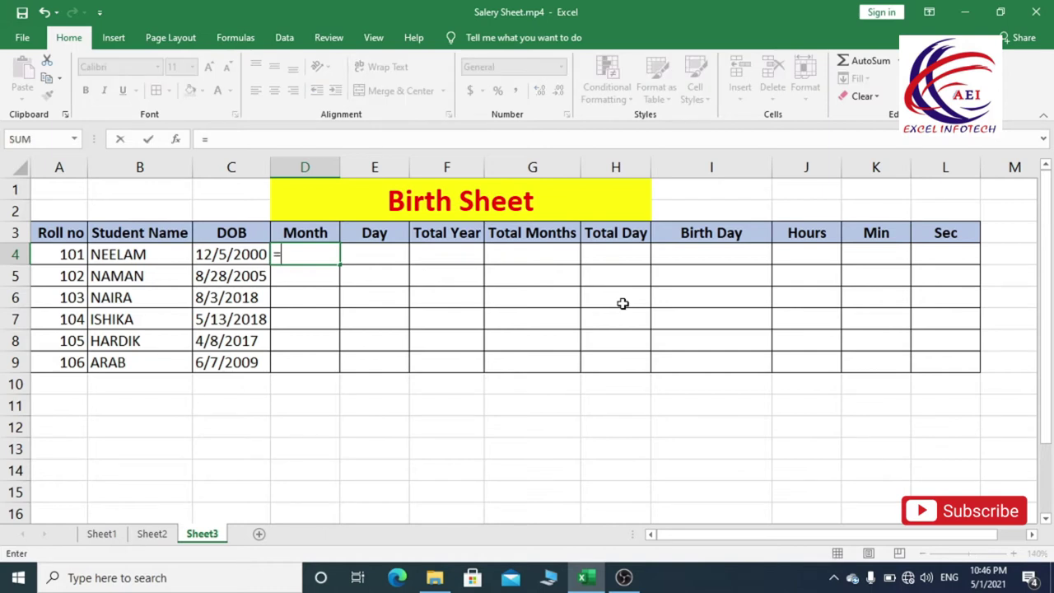
type("datedif")
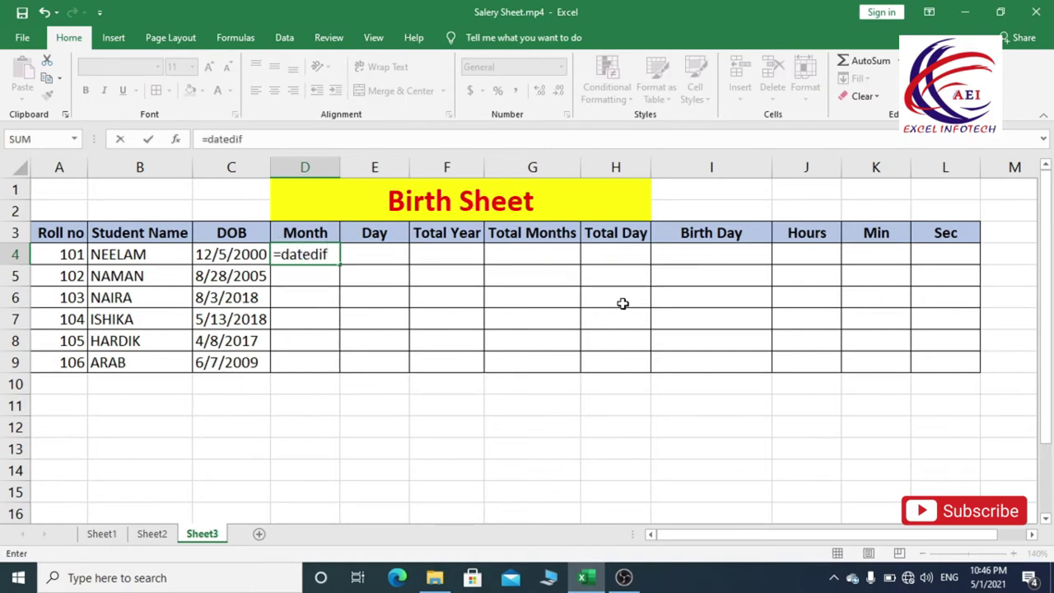
type("(")
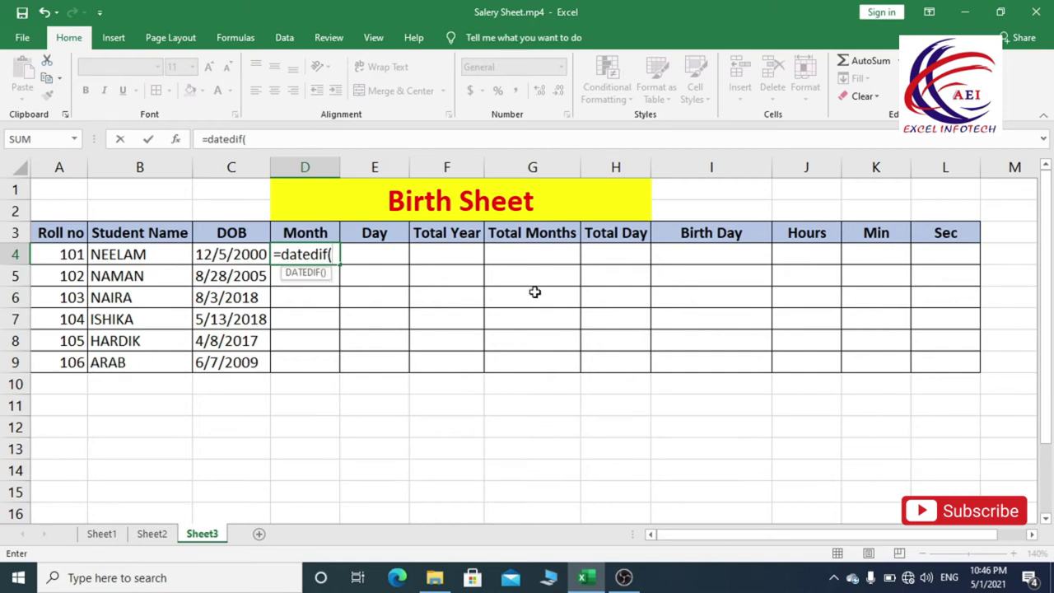
left_click(249, 254)
type(",to")
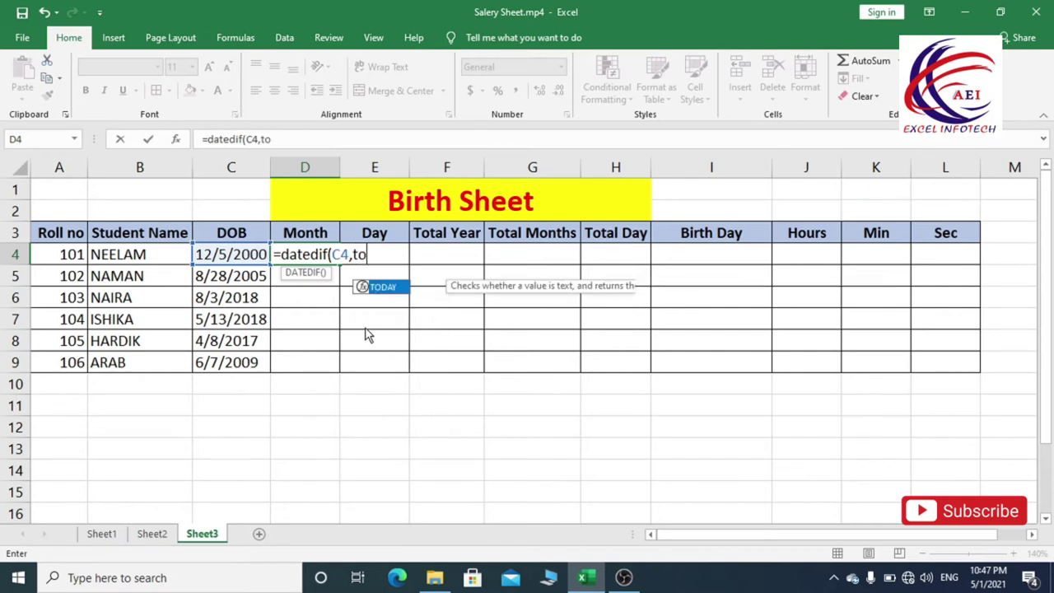
type("da")
key("Tab")
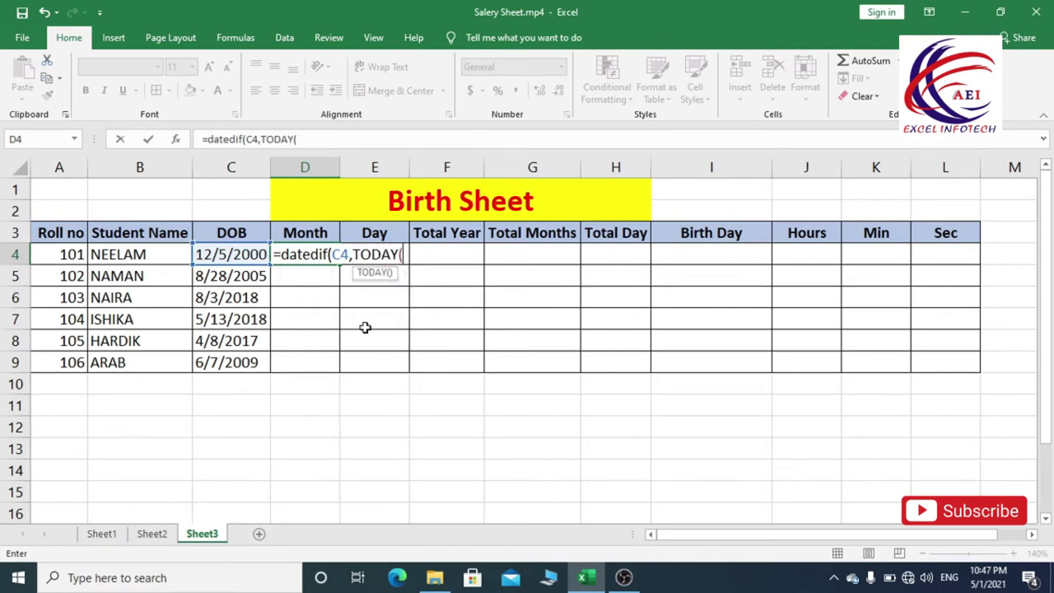
type("),")
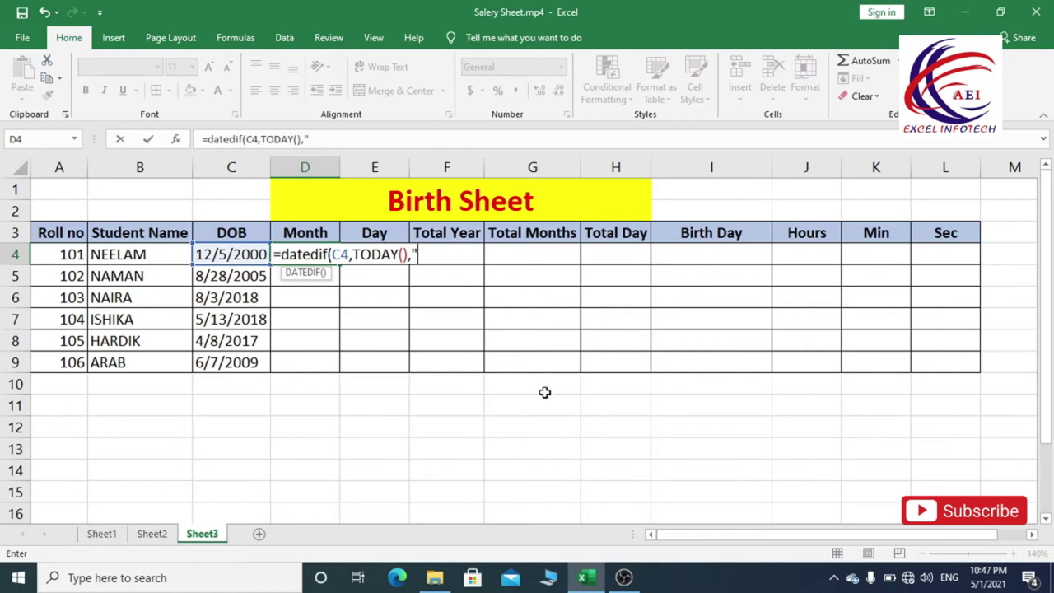
type("M")
key("Return")
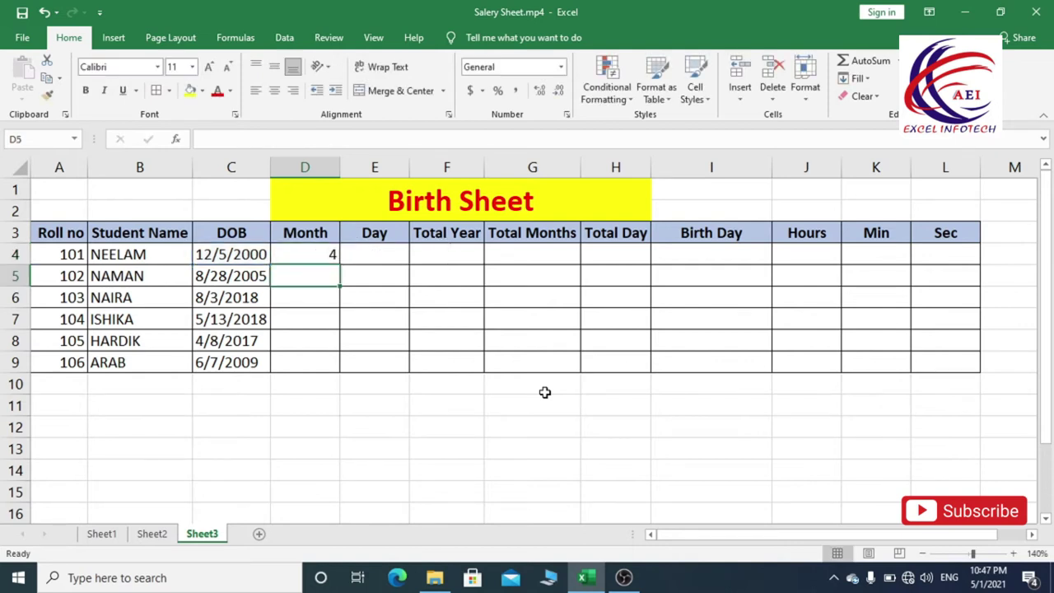
left_click(303, 258)
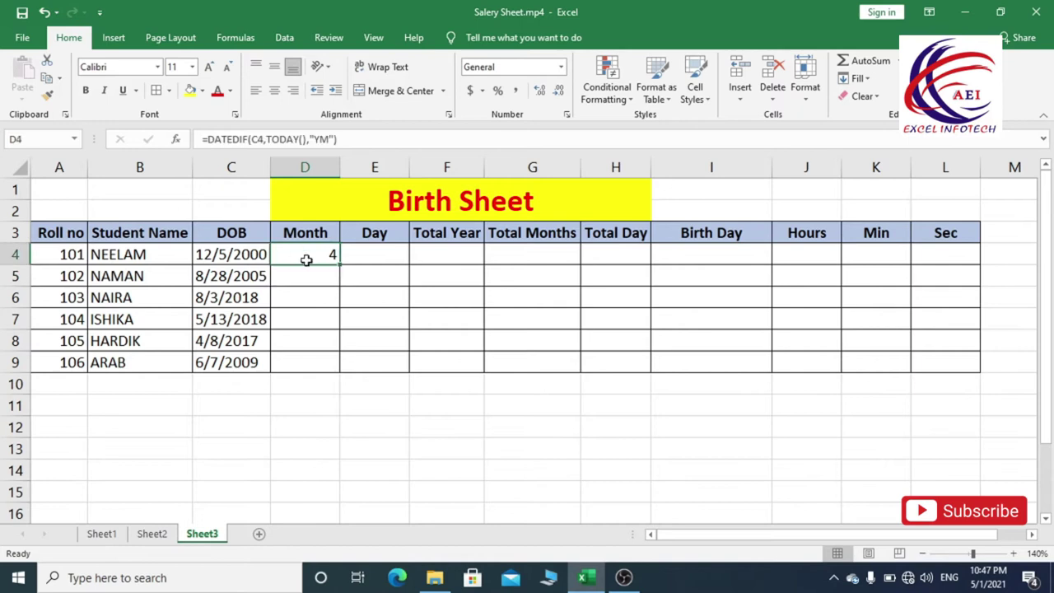
left_click_drag(339, 264, 337, 372)
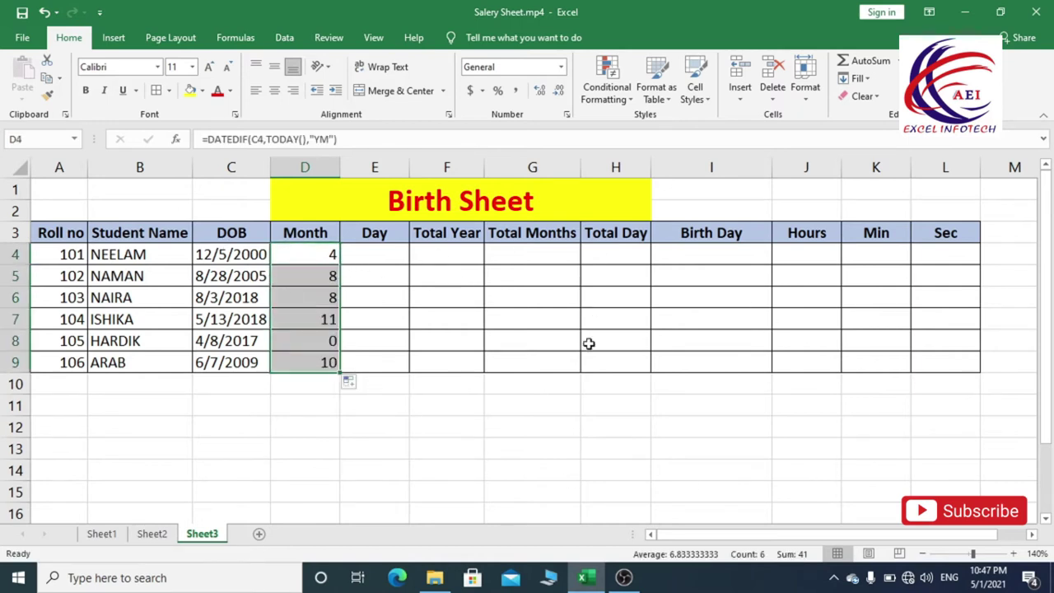
Enter =DATEDIF(C4,TODAY(),"MD") in E4, giving 26 leftover days
left_click(375, 251)
type("=")
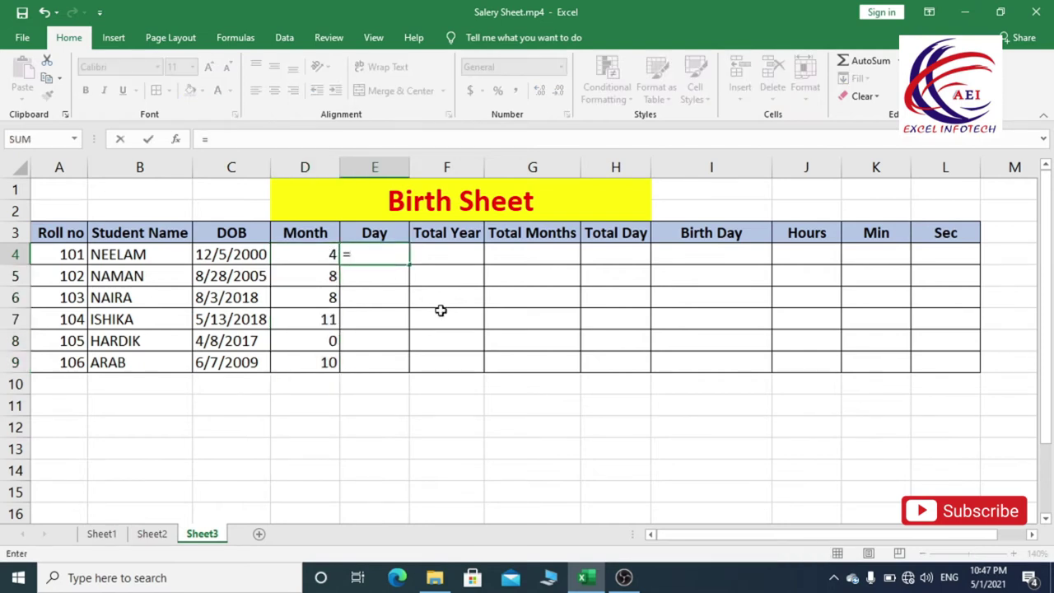
type("dated")
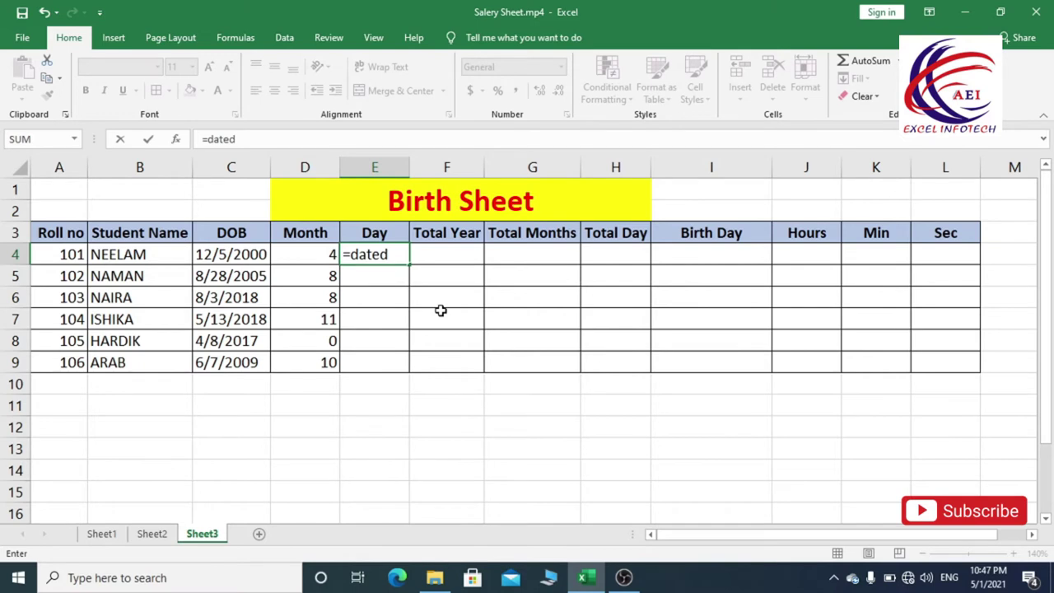
type("if(")
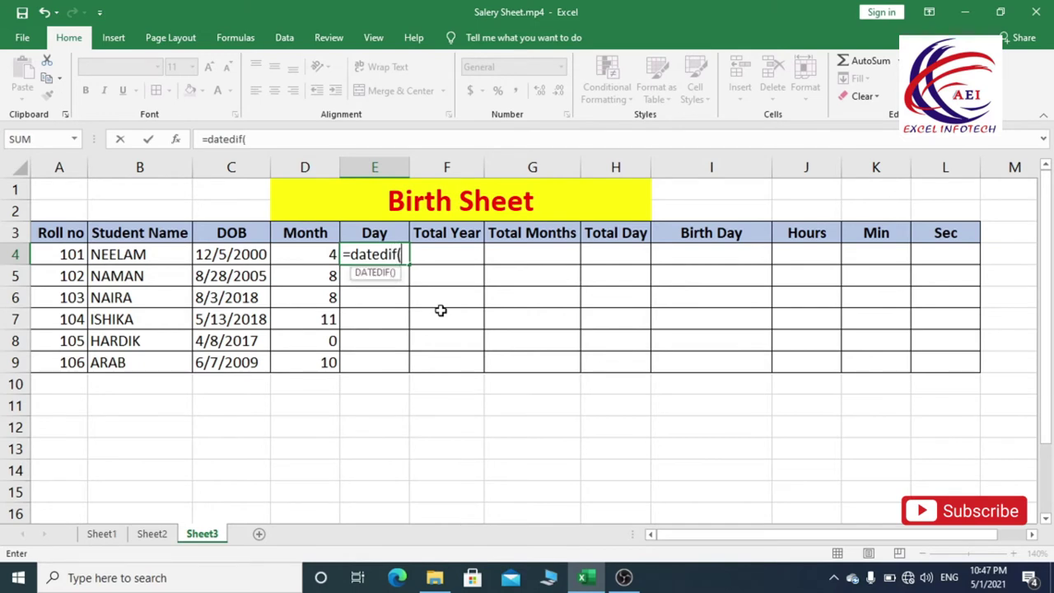
left_click(232, 259)
type(",")
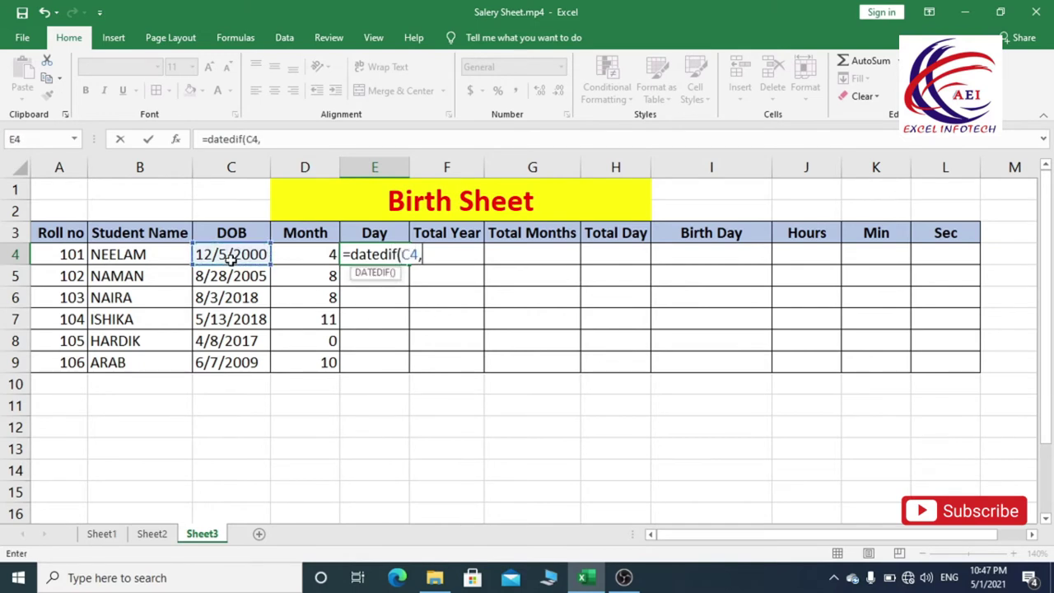
type("to")
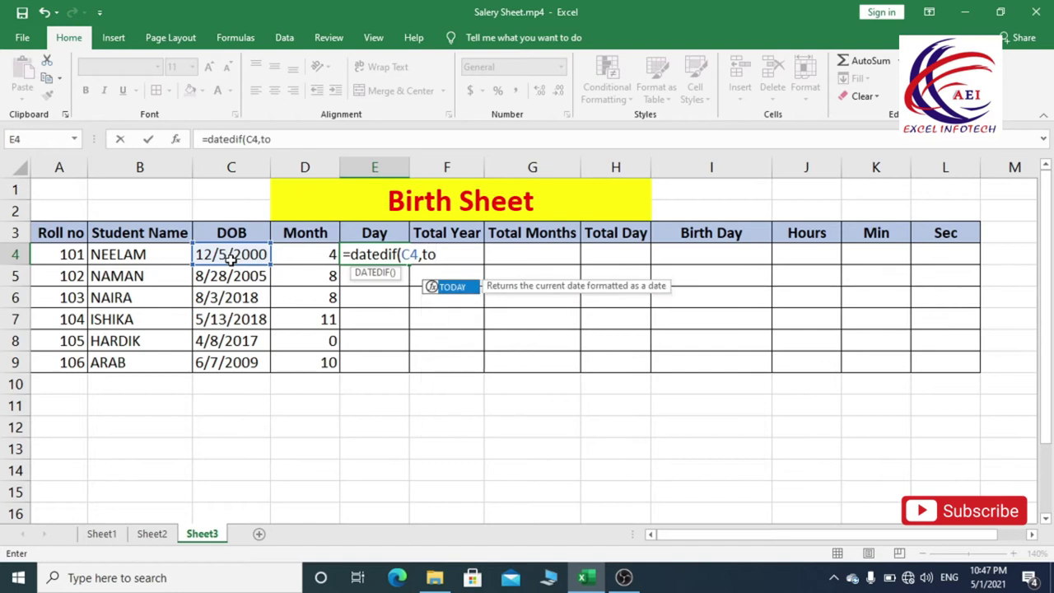
key("Tab")
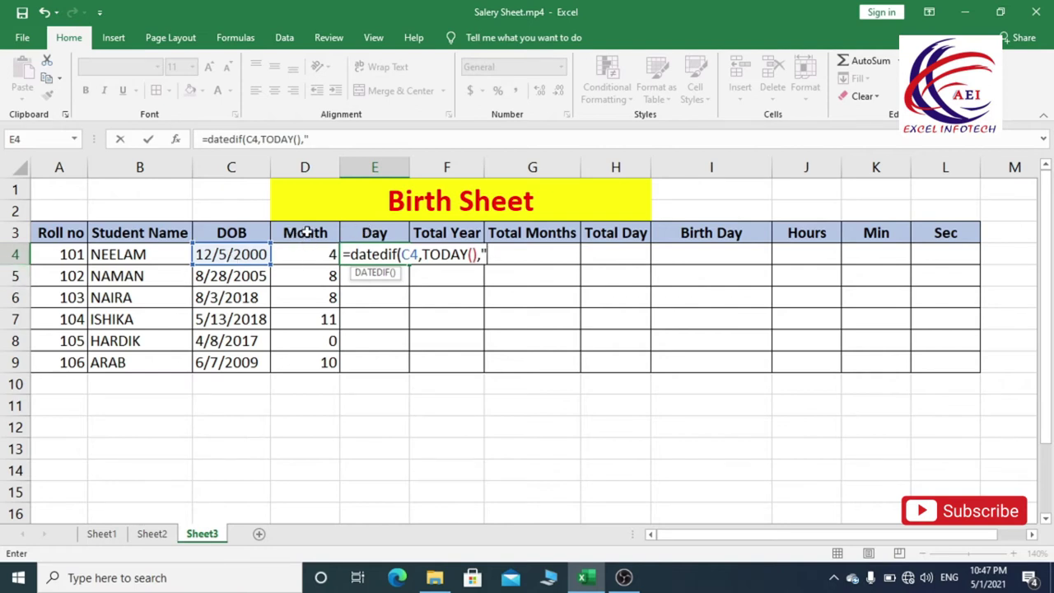
type("MD")
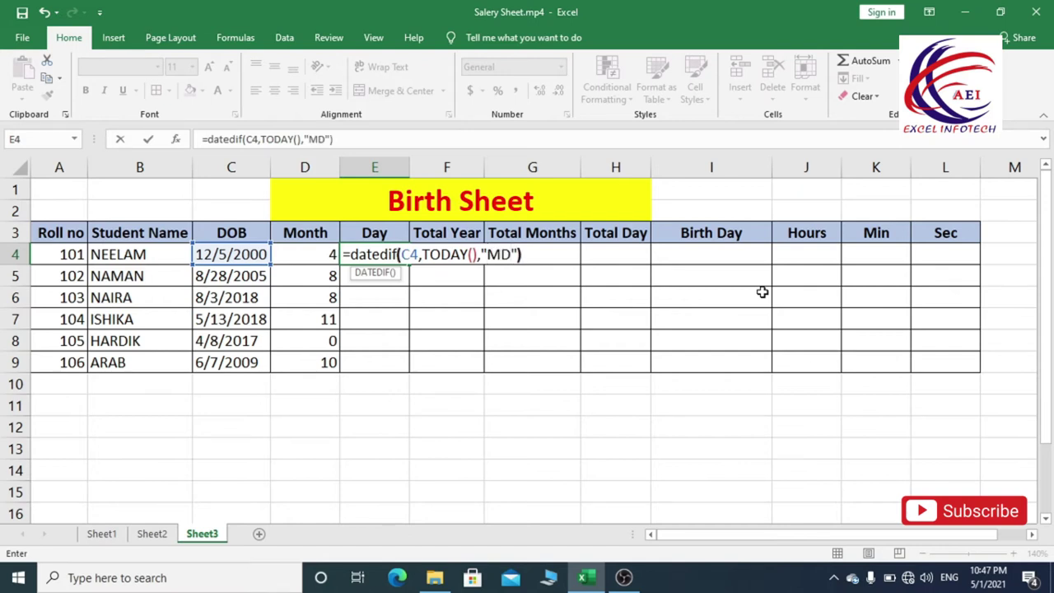
key("Return")
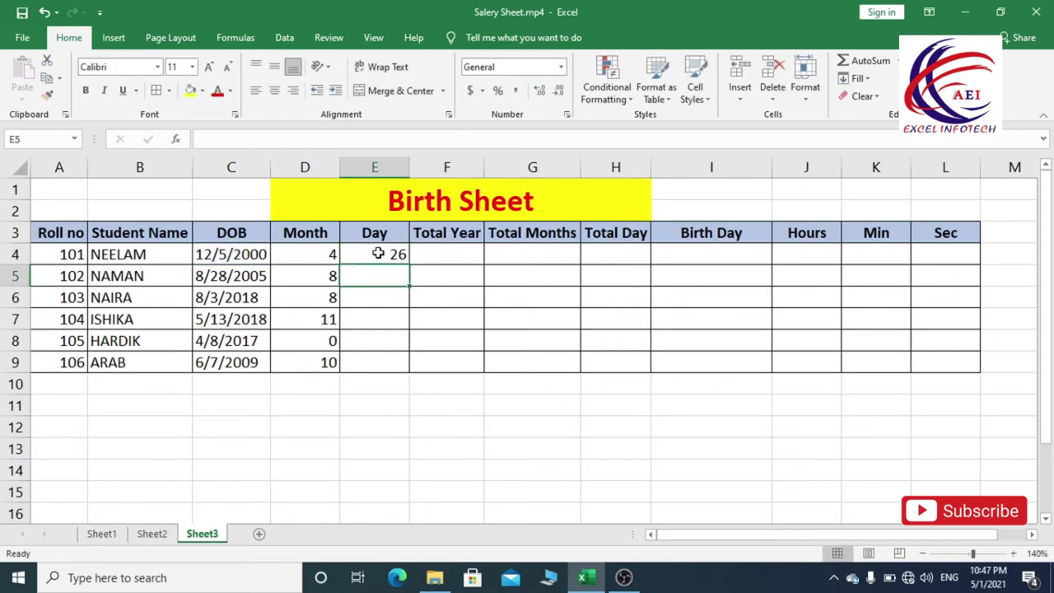
left_click(377, 254)
left_click(468, 255)
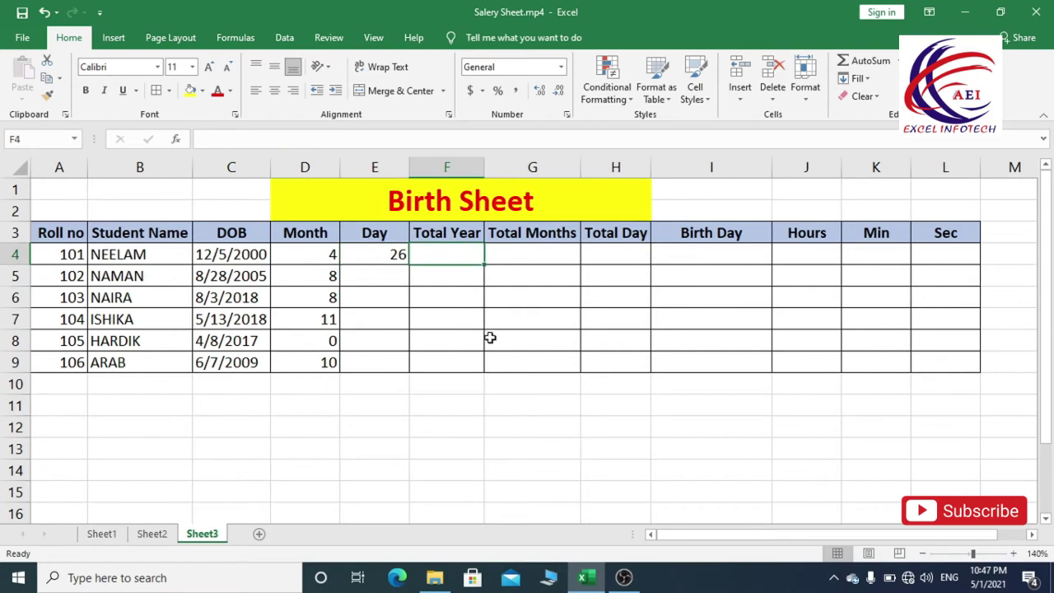
Enter =DATEDIF(C4,TODAY(),"Y") in F4, showing 20 total years
type("=datedif")
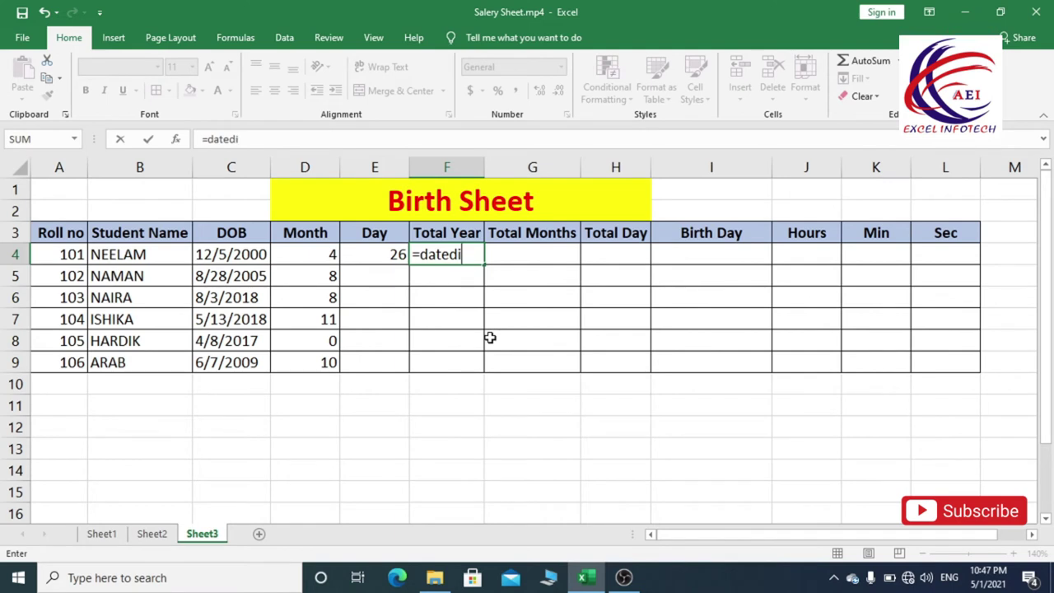
type("(")
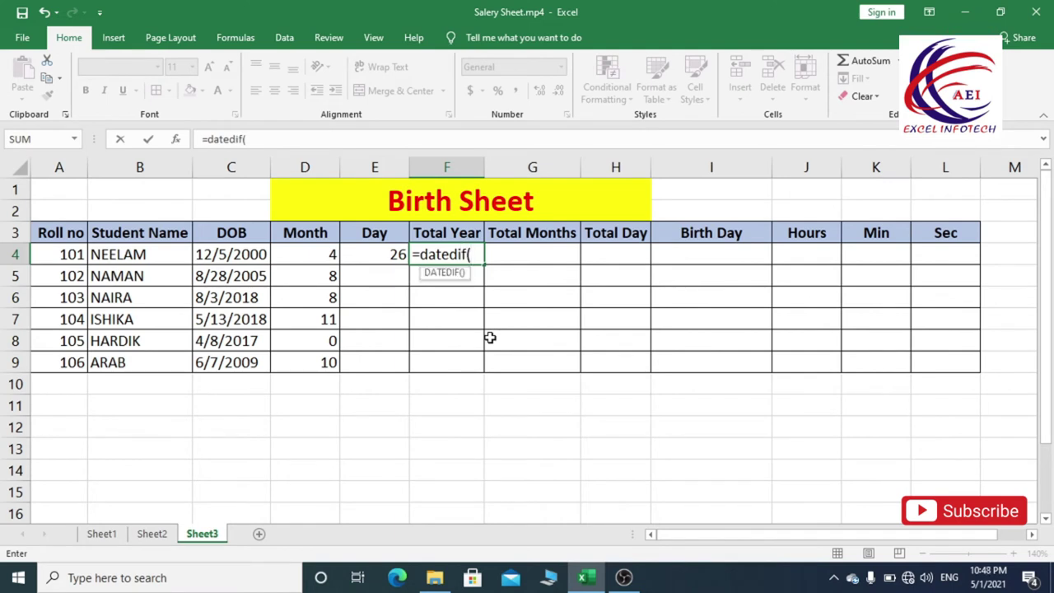
left_click(228, 255)
type(",tod")
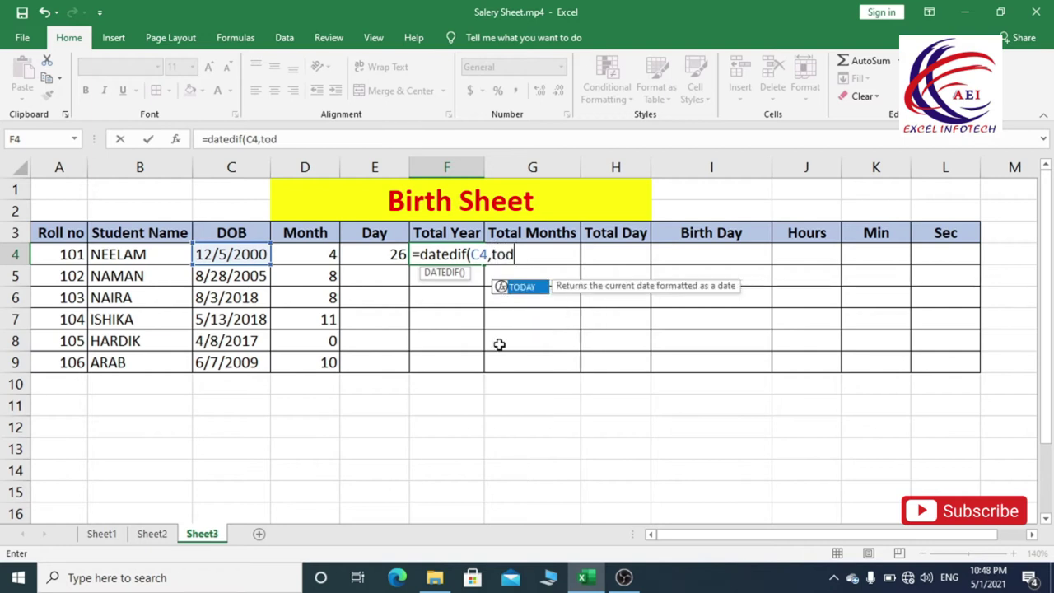
key("Tab")
type(")")
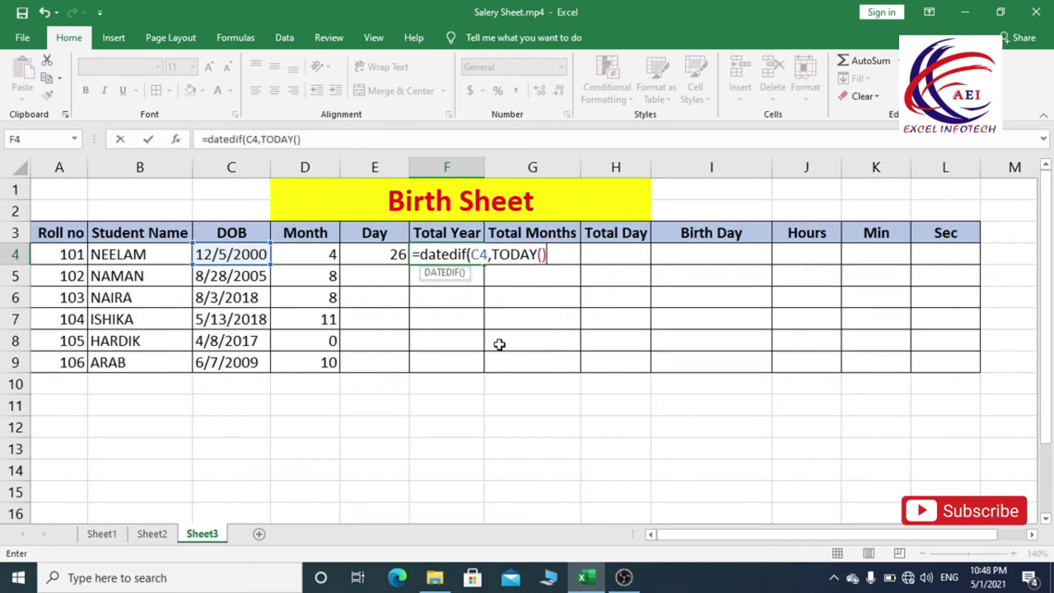
type(",\"")
type(")")
key("Return")
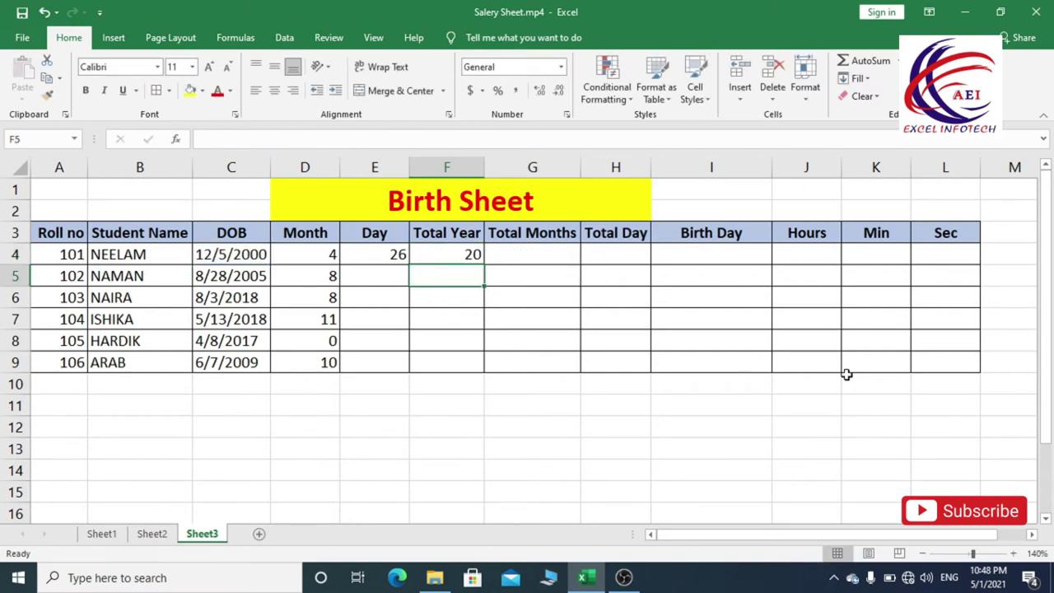
Compare the month, day and year DATEDIF formulas in D4, E4 and F4
left_click(133, 253)
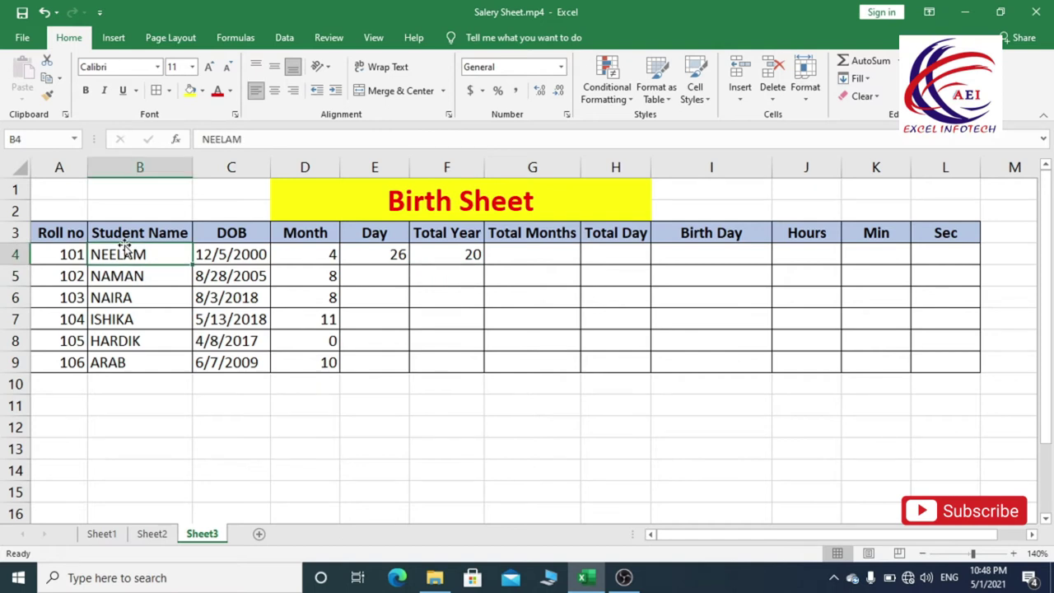
left_click(454, 254)
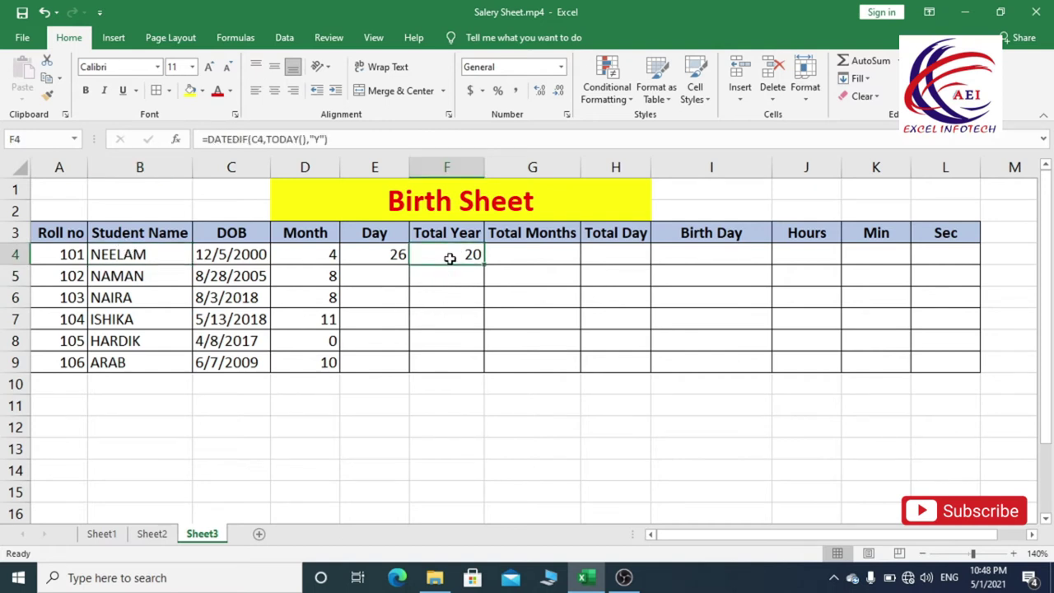
left_click(316, 256)
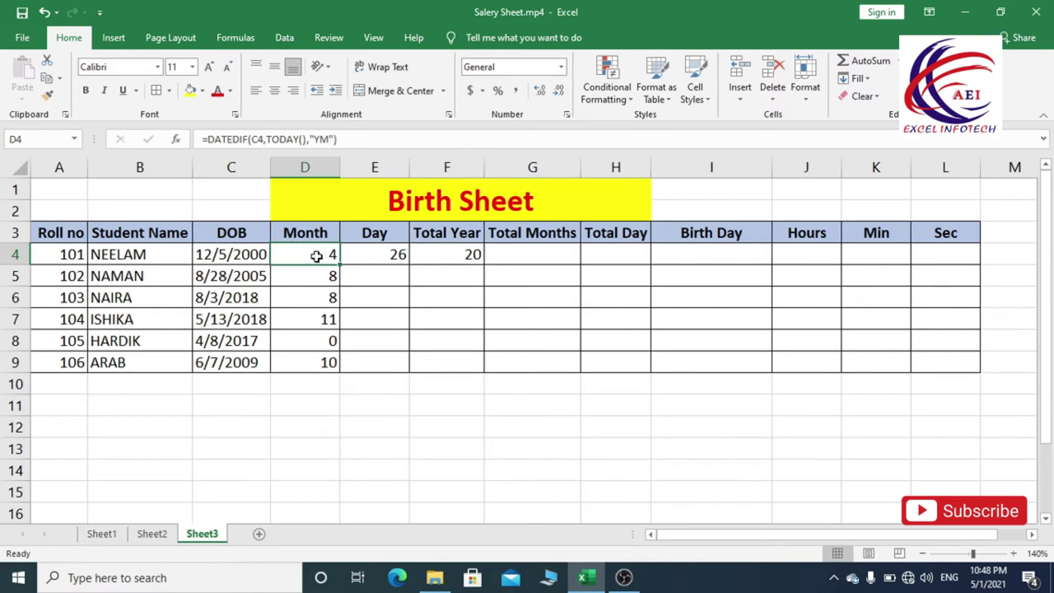
left_click(385, 259)
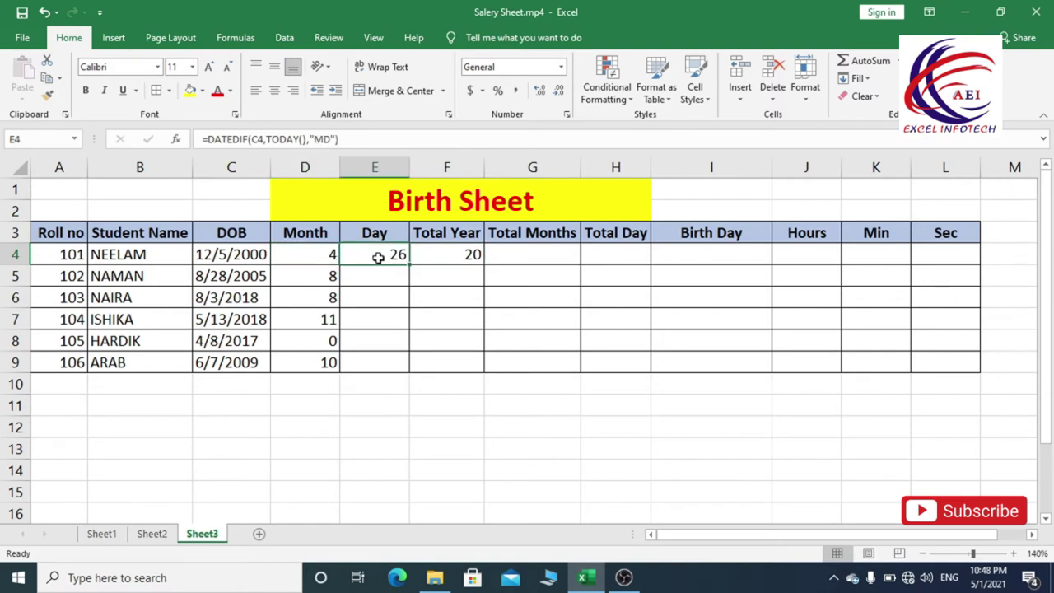
left_click(462, 255)
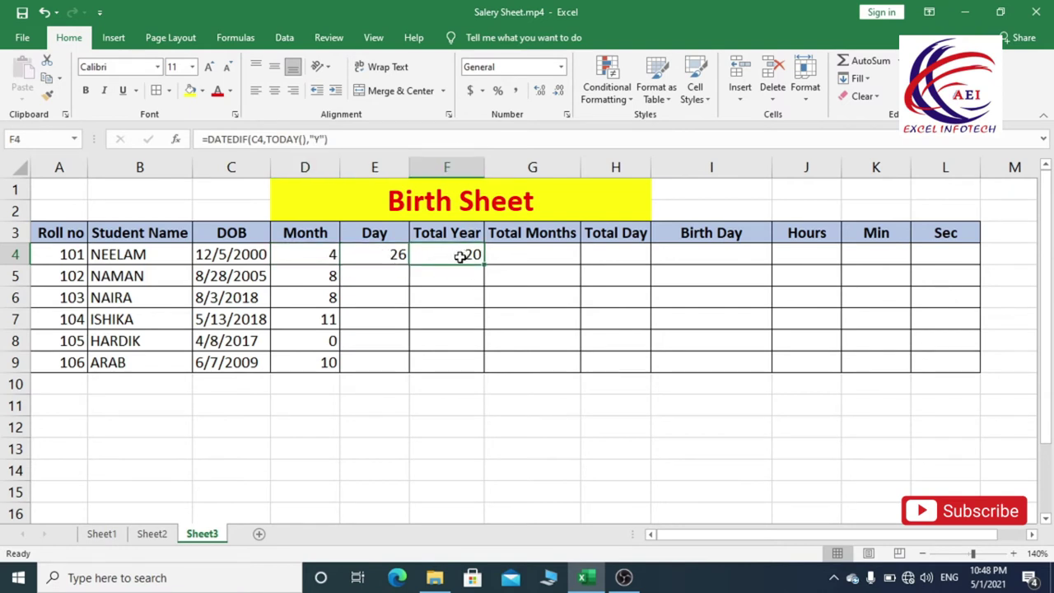
left_click(308, 258)
left_click(392, 255)
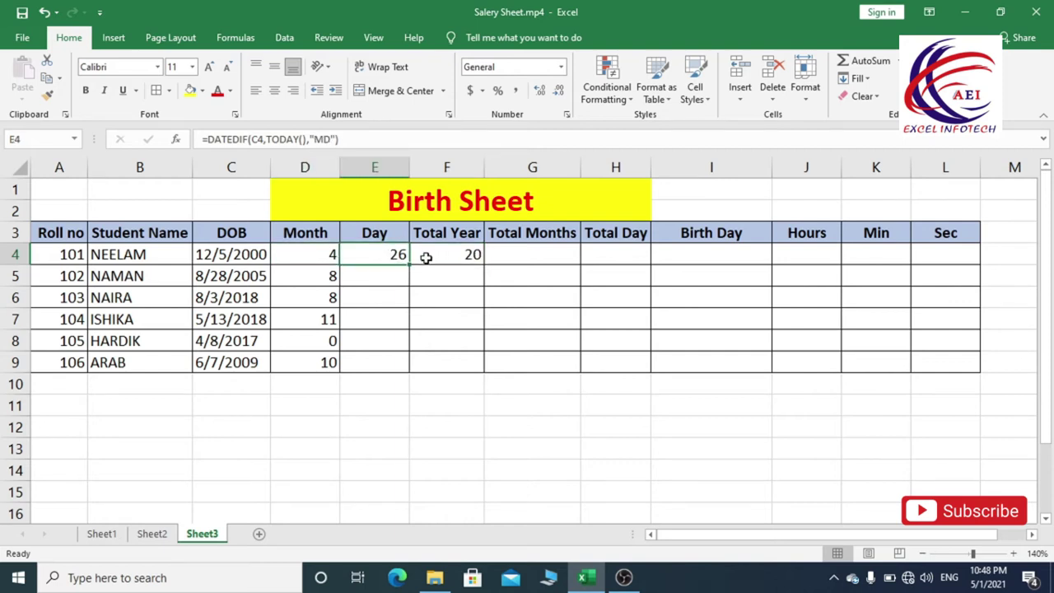
Fill the Day and Total Year formulas from E4:F4 down the student rows with Ctrl+D
left_click_drag(390, 251, 475, 276)
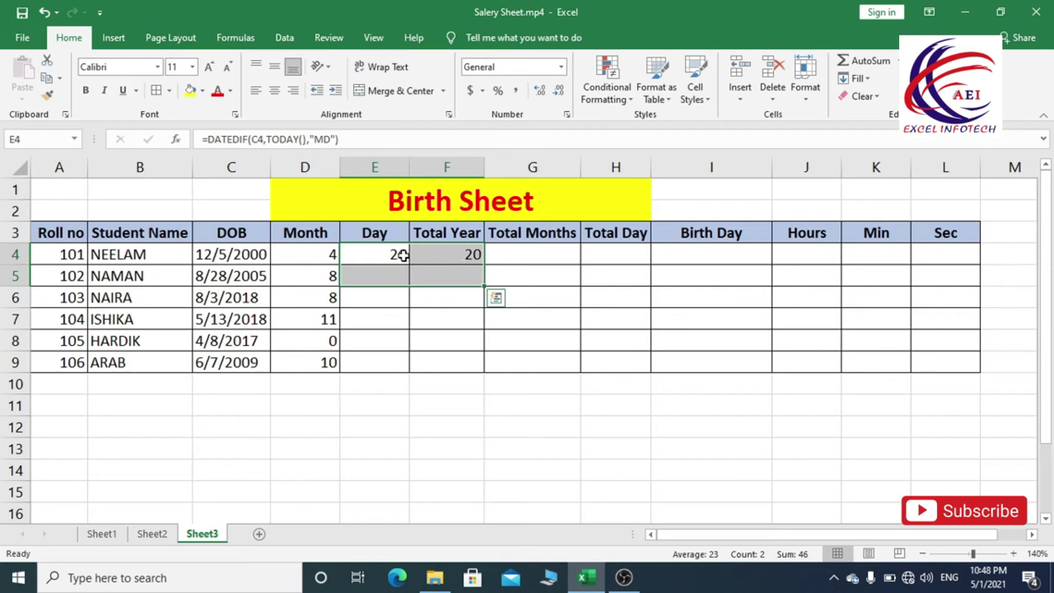
left_click(444, 256)
left_click(388, 255)
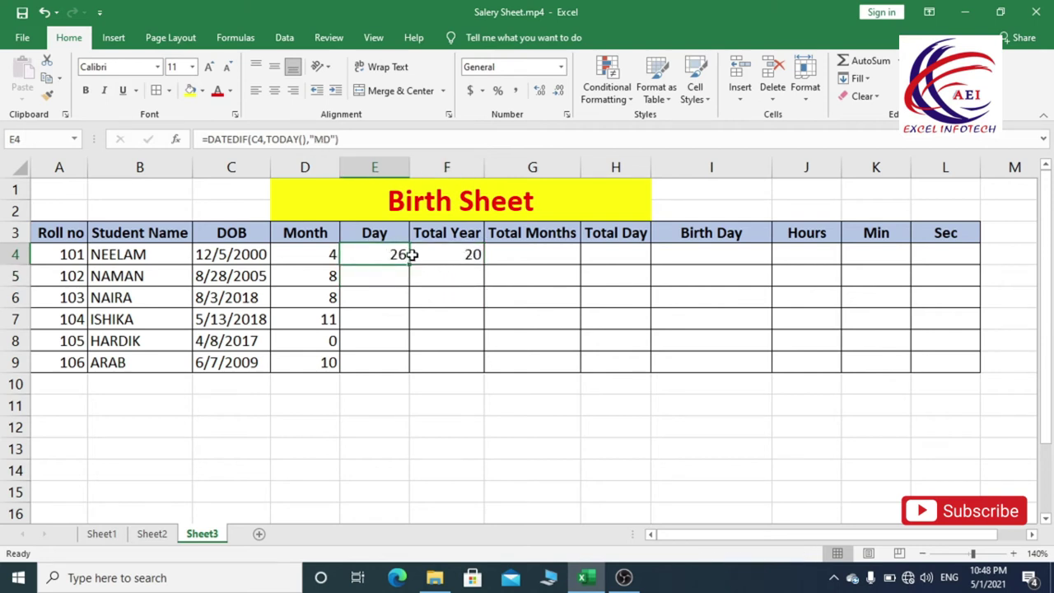
key("shift+Right")
key("shift+Down")
key("shift+Down")
key("shift+Down")
key("shift+Down")
key("shift+Down")
key("shift+Down")
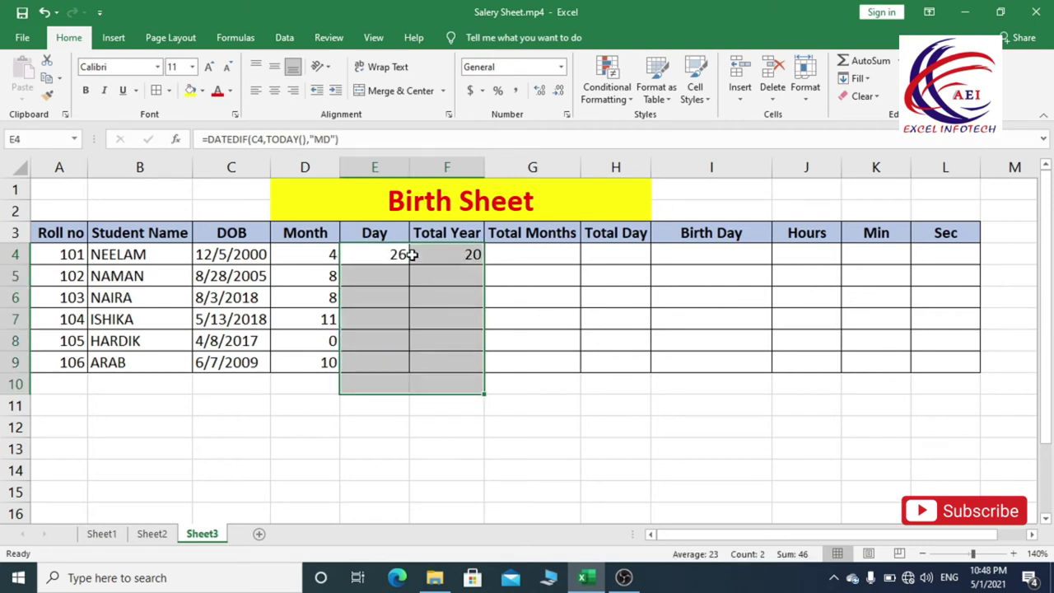
key("shift+Up")
key("ctrl+d")
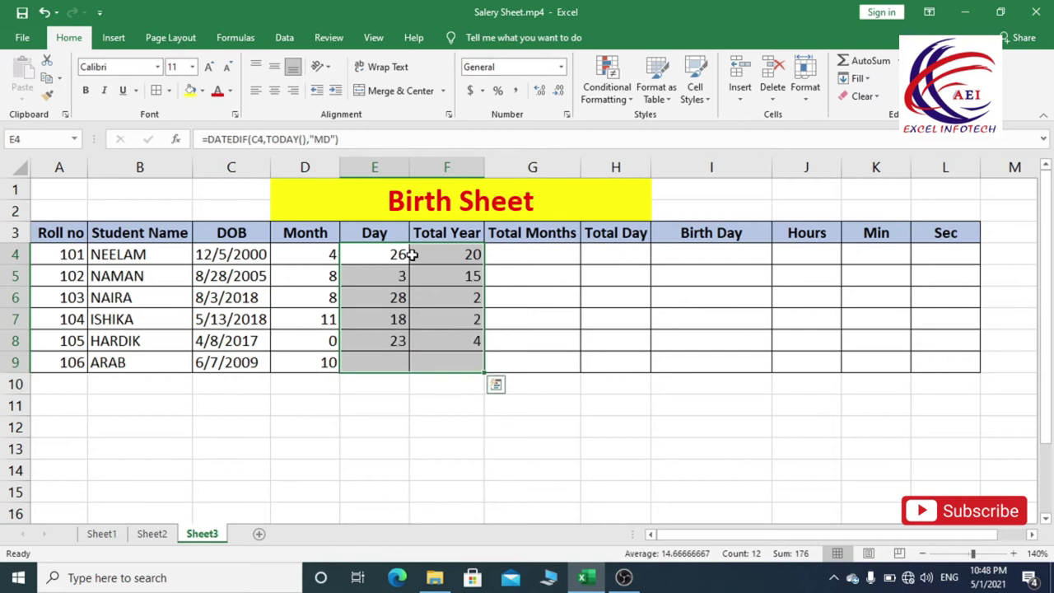
Enter =DATEDIF(C4,TODAY(),"M") in G4 for the first student's total months
left_click(547, 256)
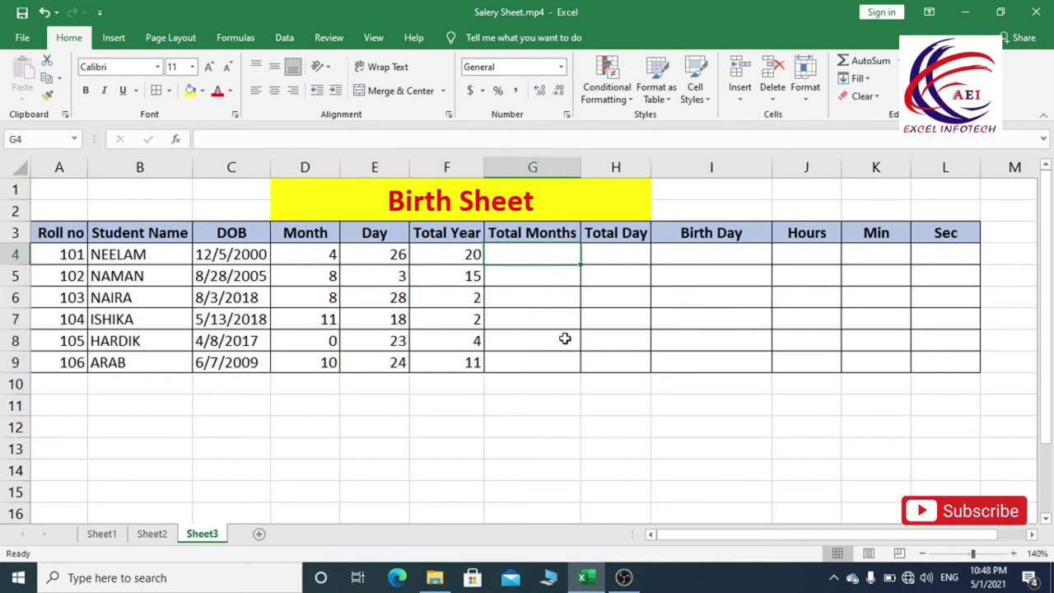
left_click(224, 255)
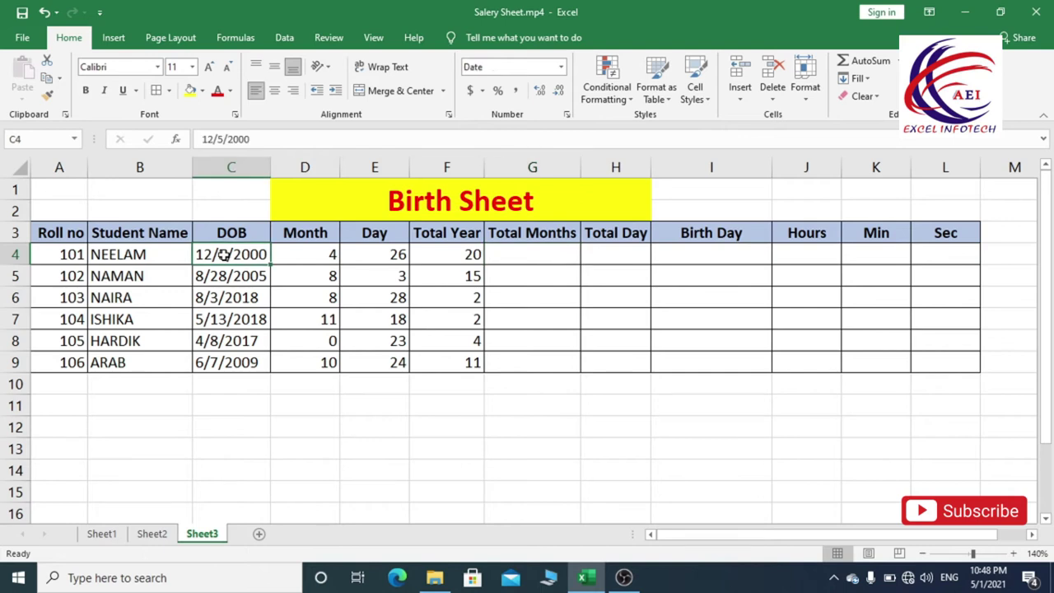
left_click(547, 259)
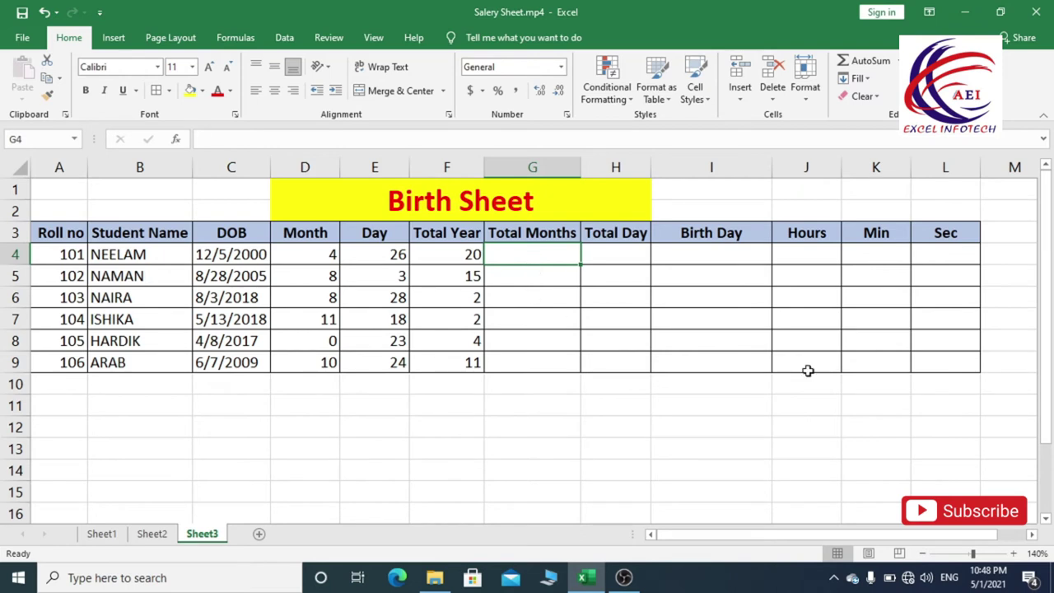
type("=datedi")
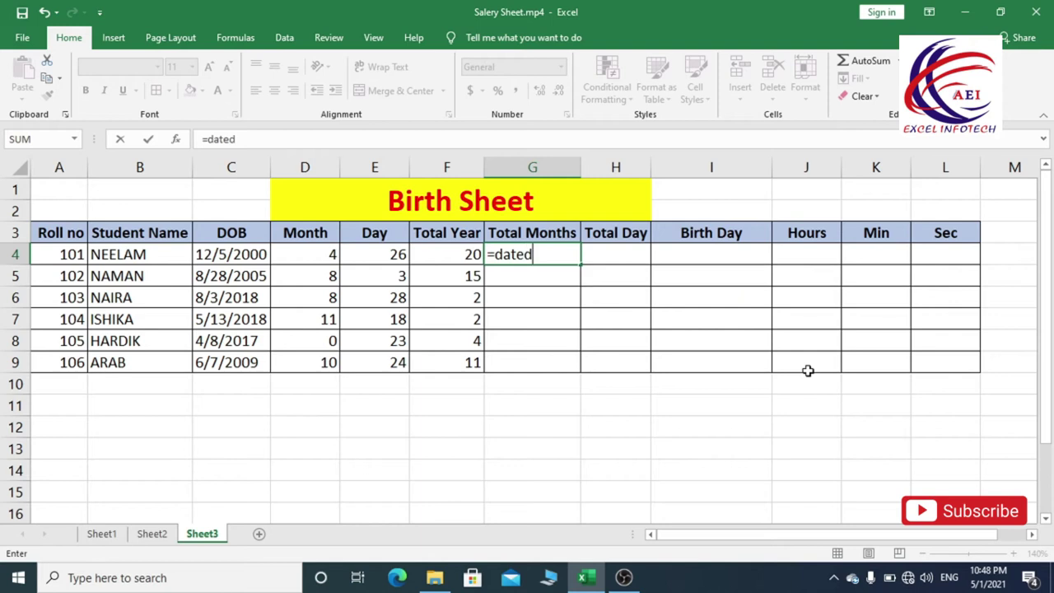
type("f")
type("(")
left_click(251, 257)
type(",")
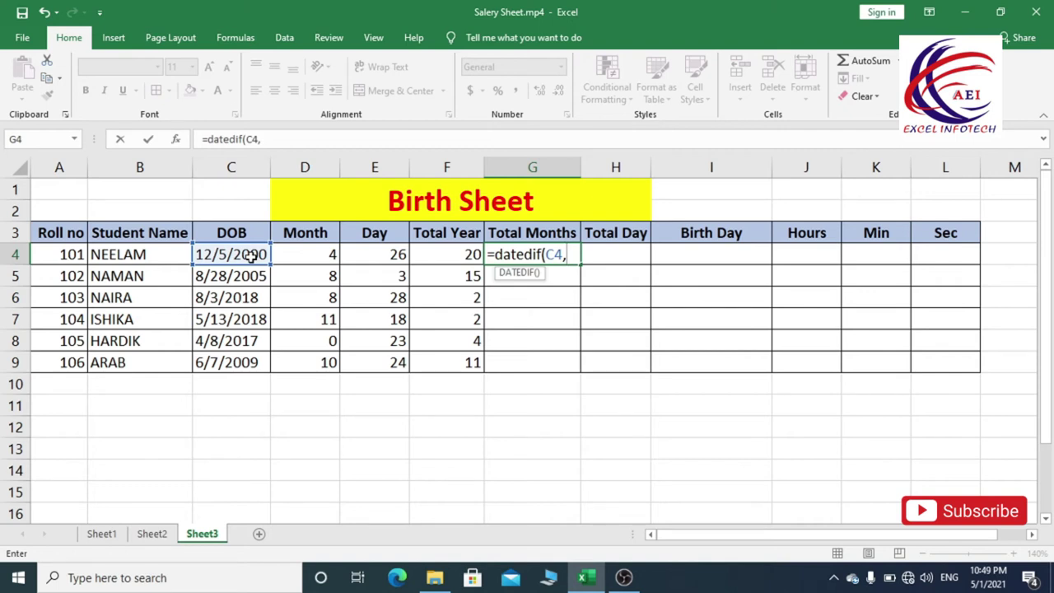
type("tod")
key("Tab")
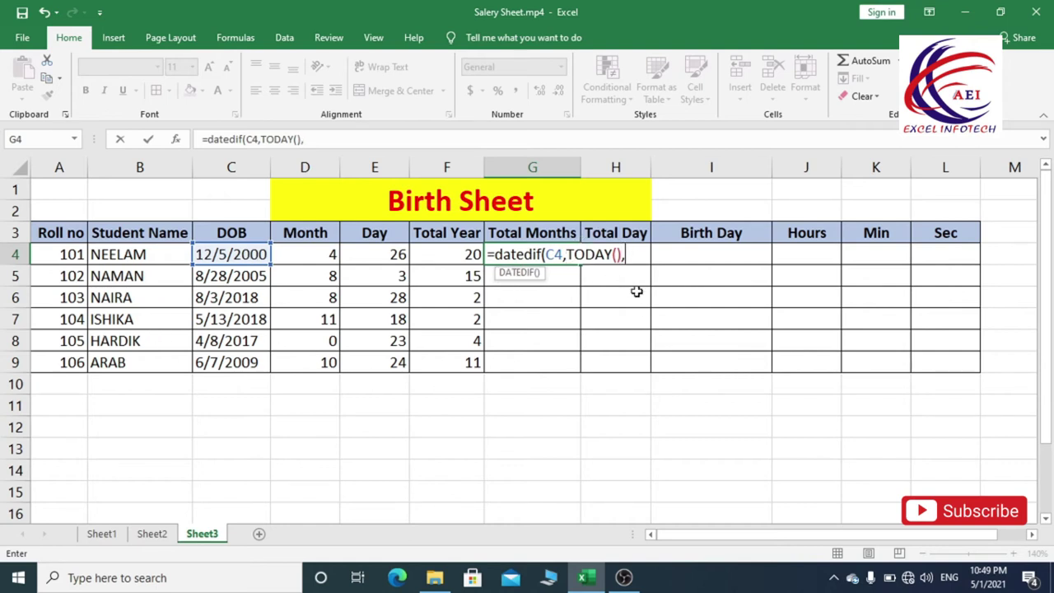
type("M")
type(")")
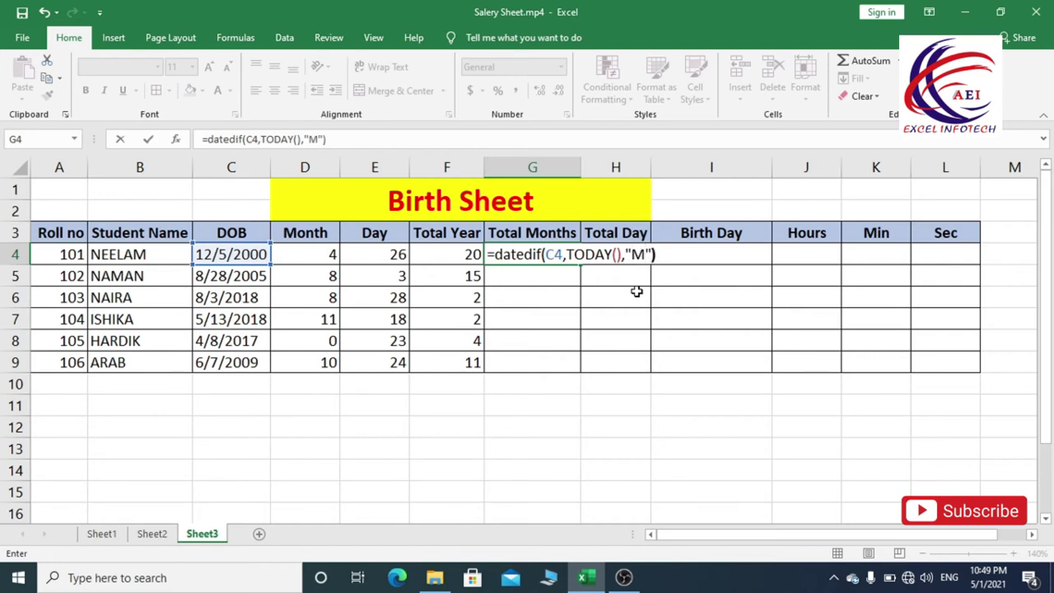
key("Return")
Fill the Total Months formula down to G9, giving 244, 188, 32, 35, 48 and 142
left_click(560, 249)
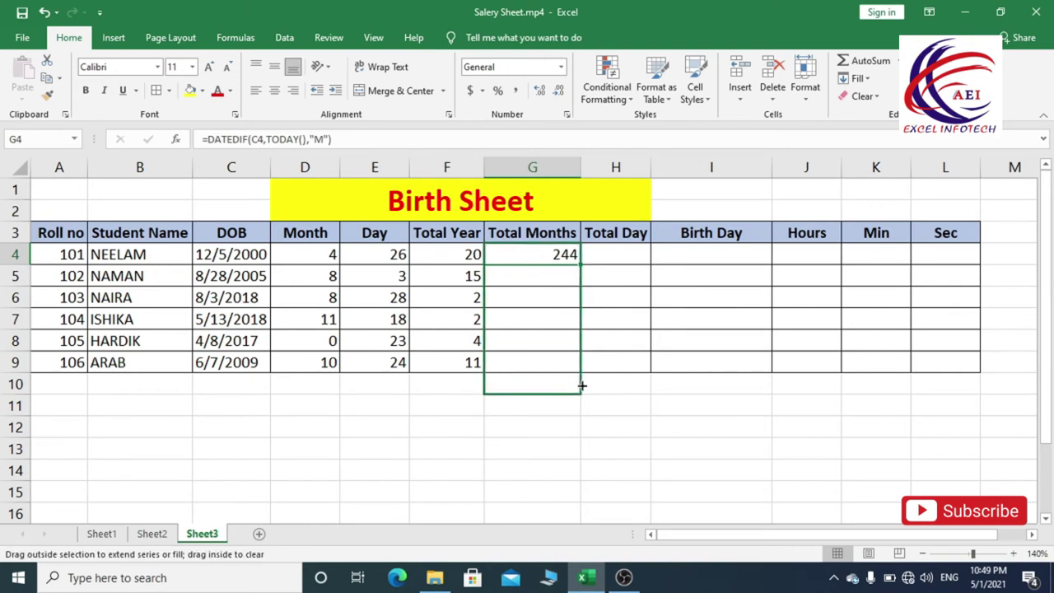
left_click_drag(582, 269, 580, 370)
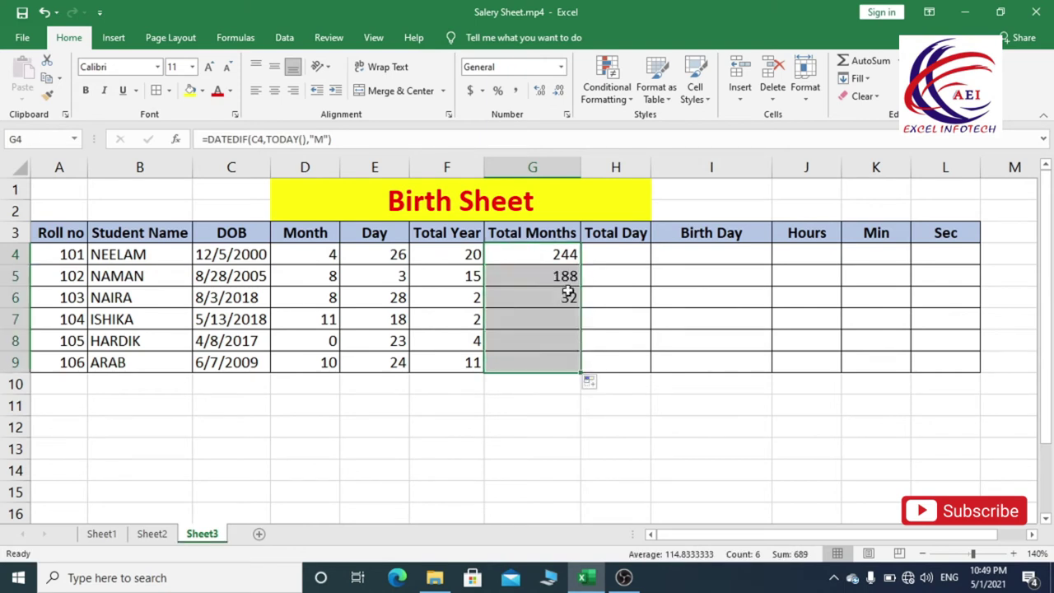
left_click(233, 256)
left_click(642, 260)
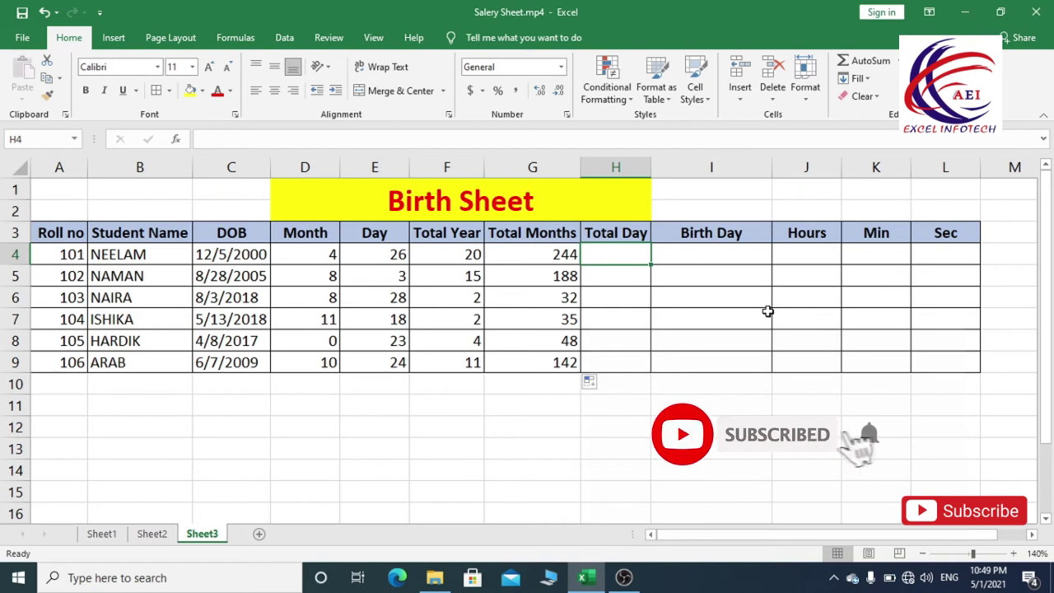
Enter =DATEDIF(C4,TODAY(),"D") in H4 and fill it to H9, starting at 7452
type("=datedif(")
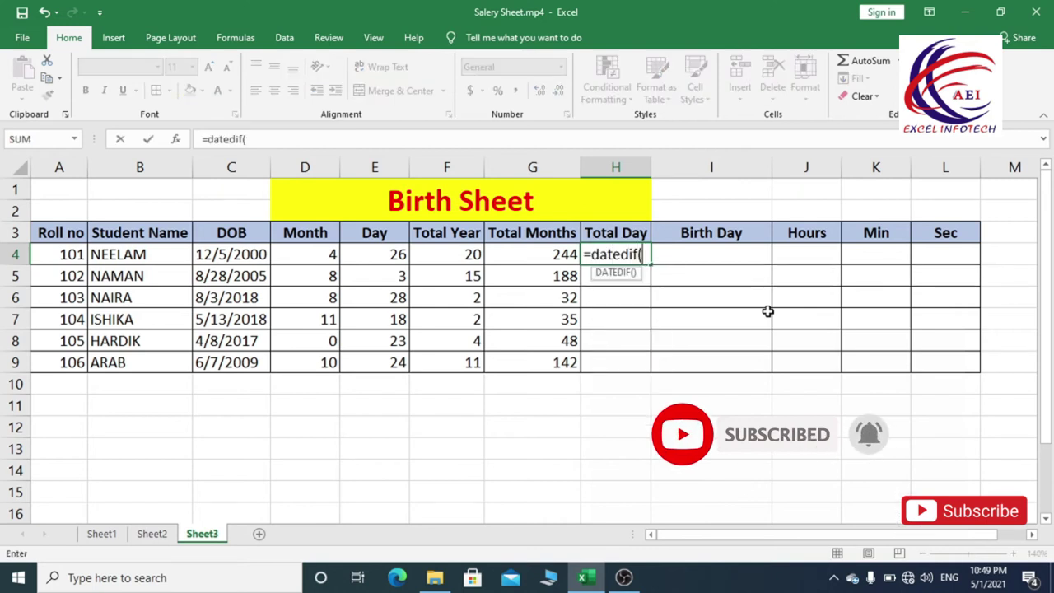
left_click(214, 260)
type(",")
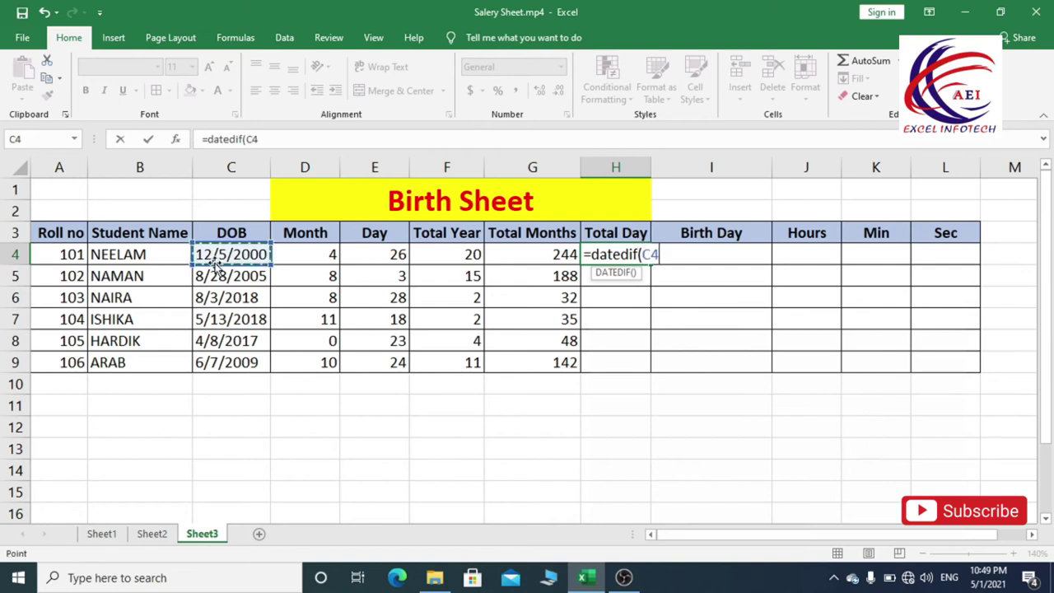
type("to")
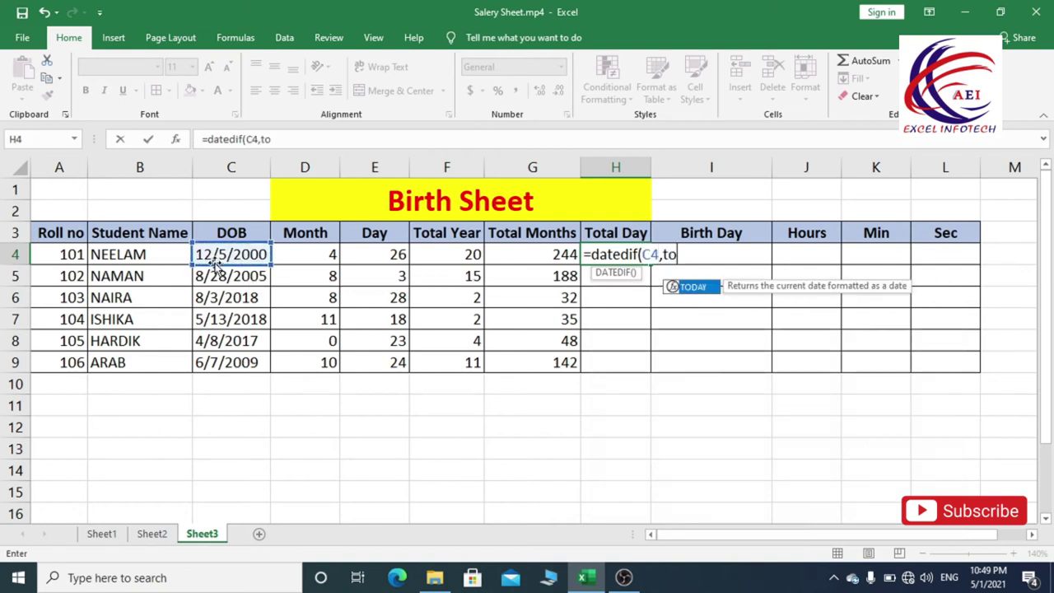
key("Tab")
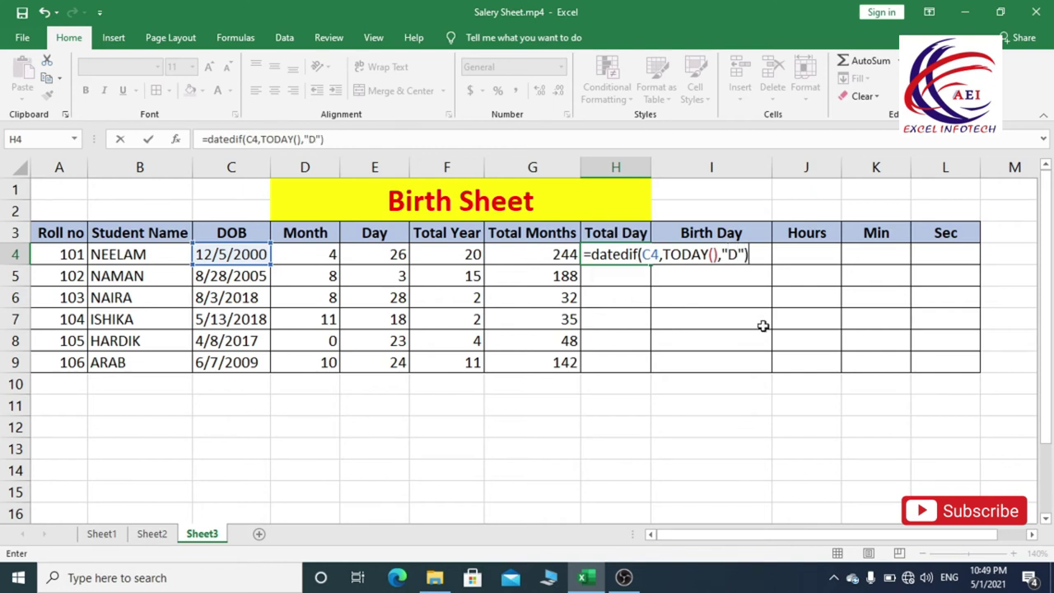
key("Return")
left_click(618, 245)
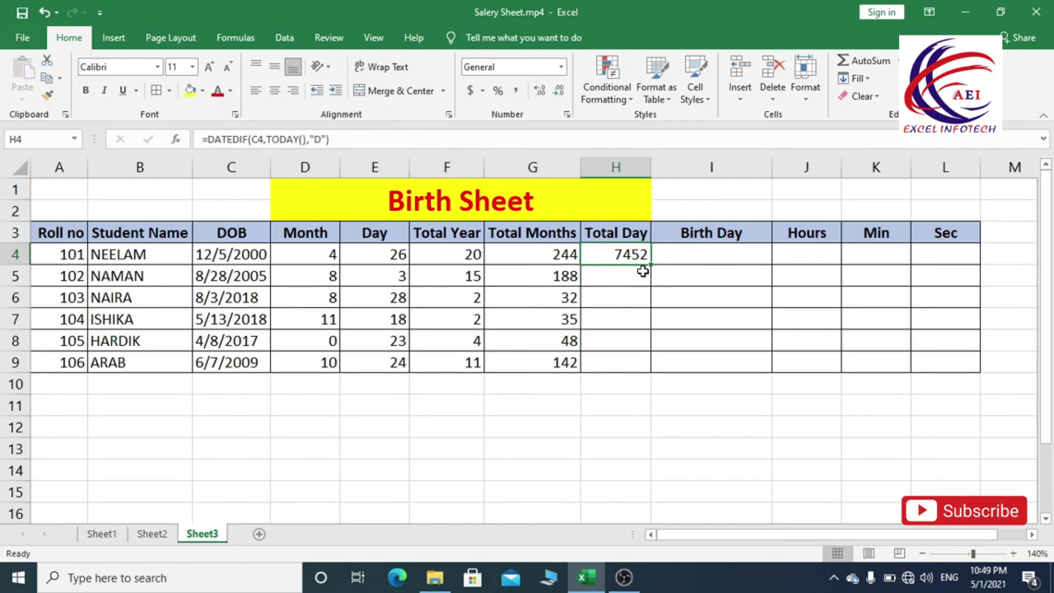
left_click_drag(651, 264, 642, 367)
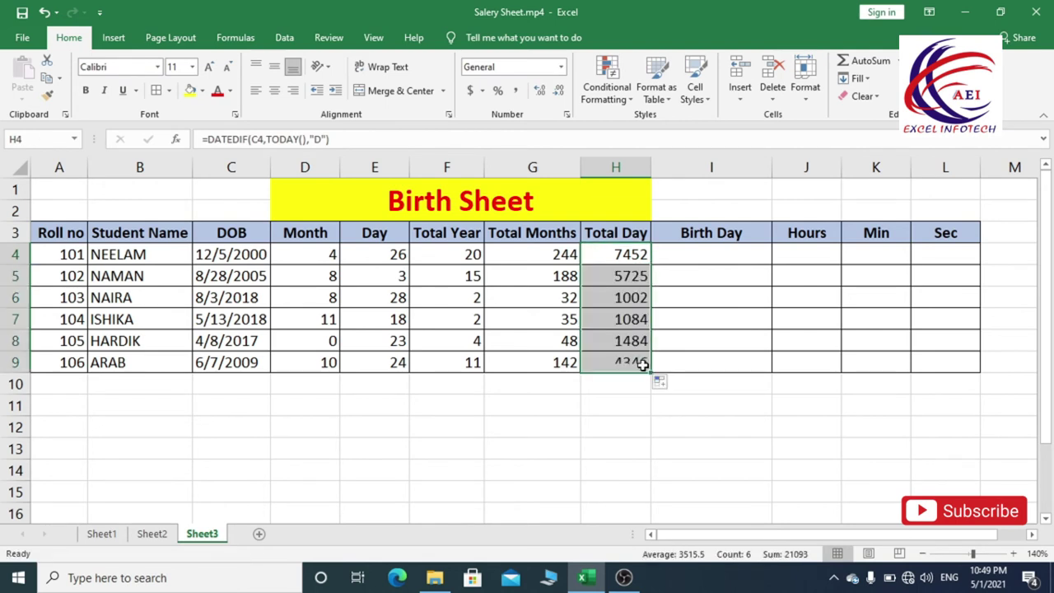
left_click(626, 258)
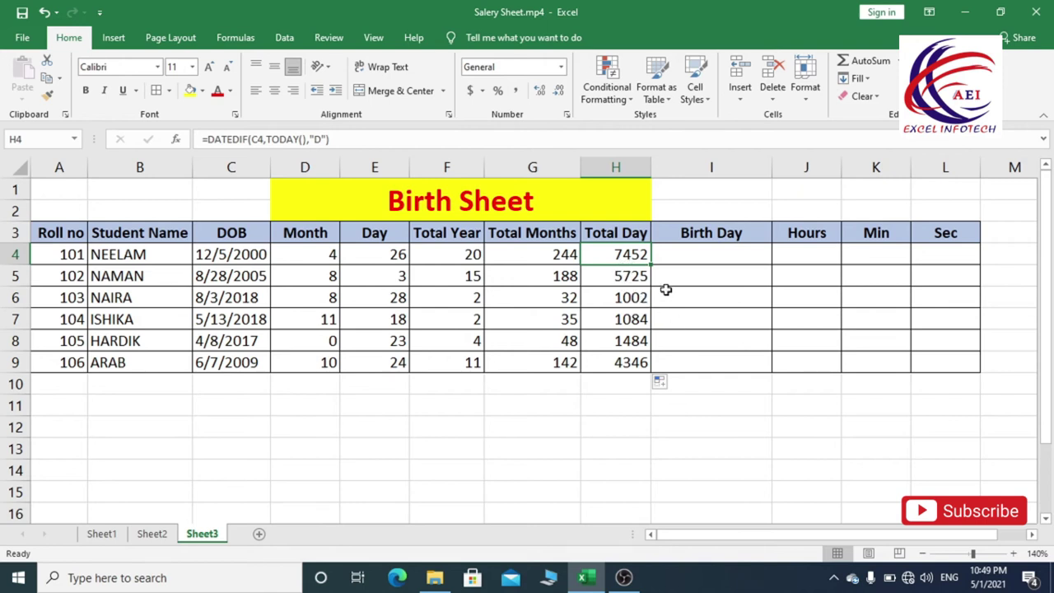
left_click(693, 254)
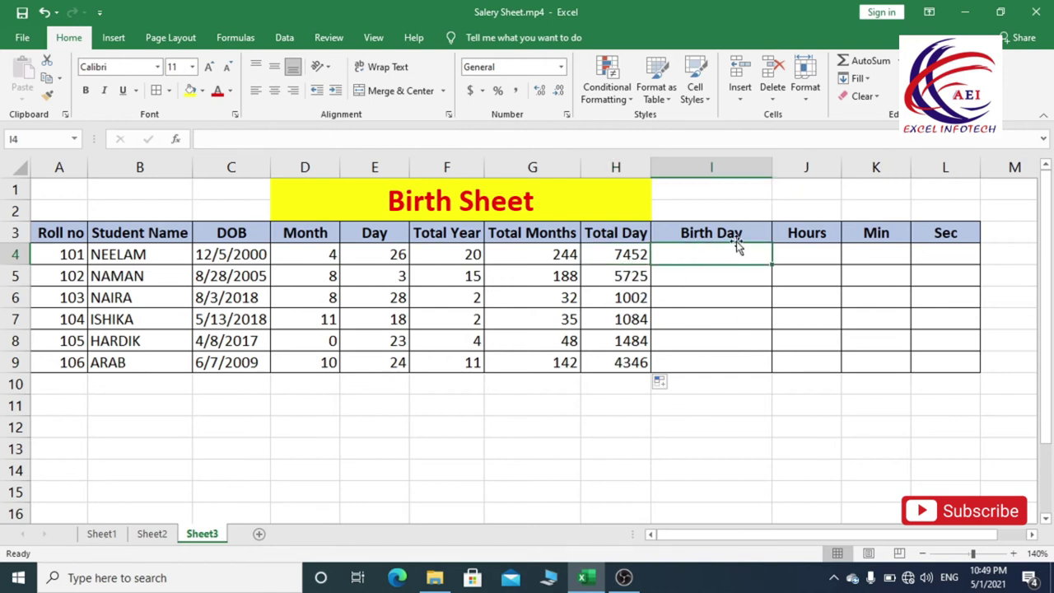
Enter =WEEKDAY(C4) in I4 and fill it to I9, giving 3, 1, 6, 1, 7, 1
left_click(151, 258)
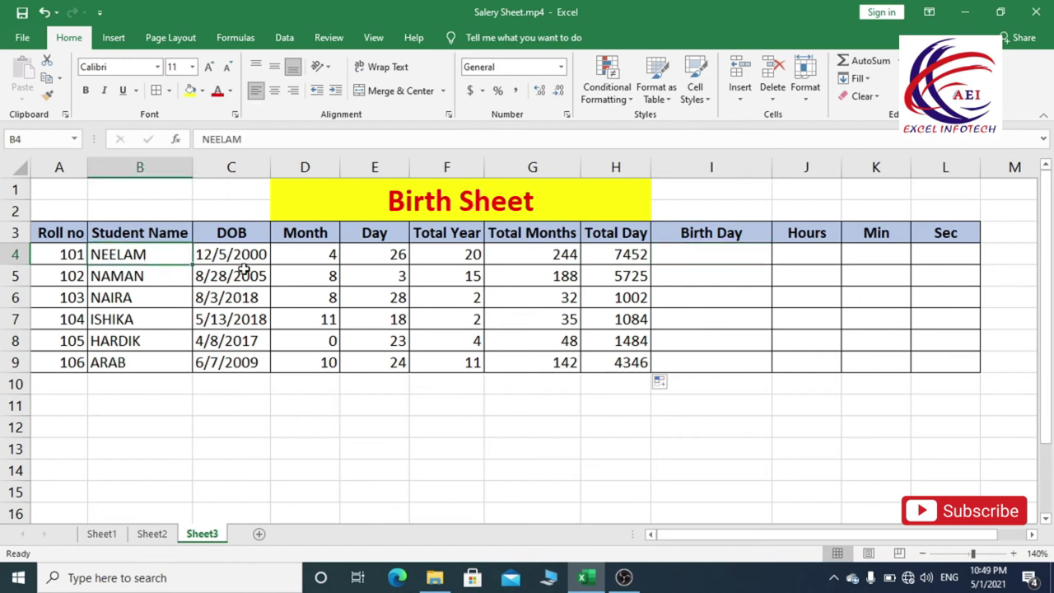
left_click(693, 258)
type("=")
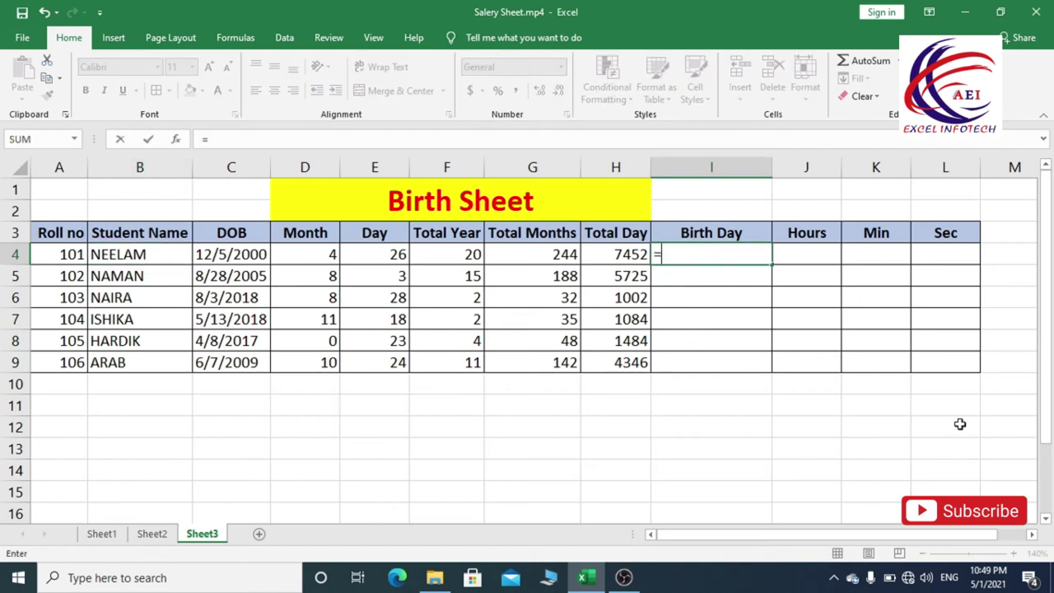
type("we")
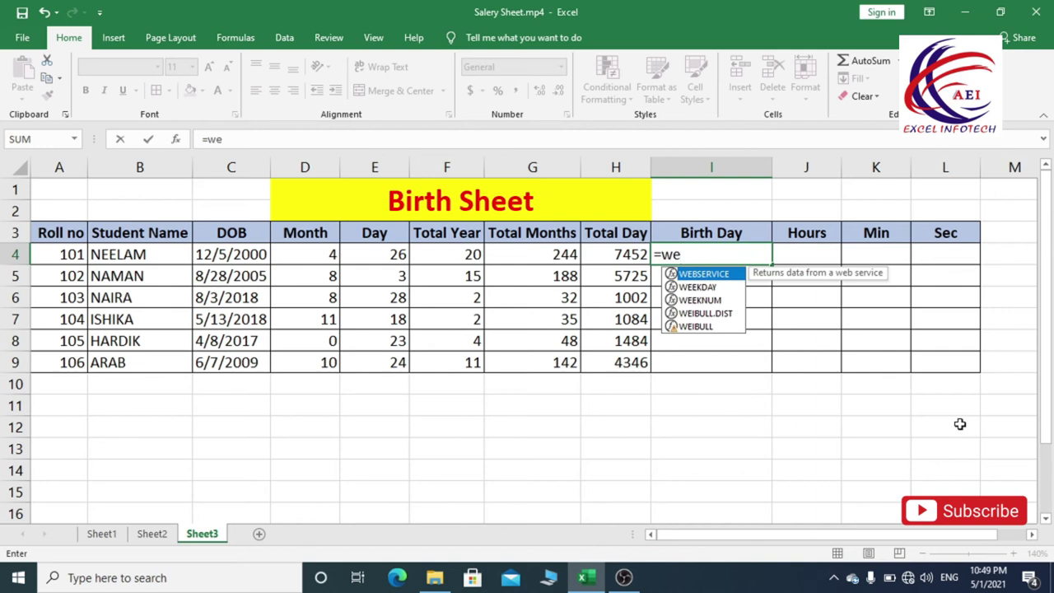
key("Down")
key("Tab")
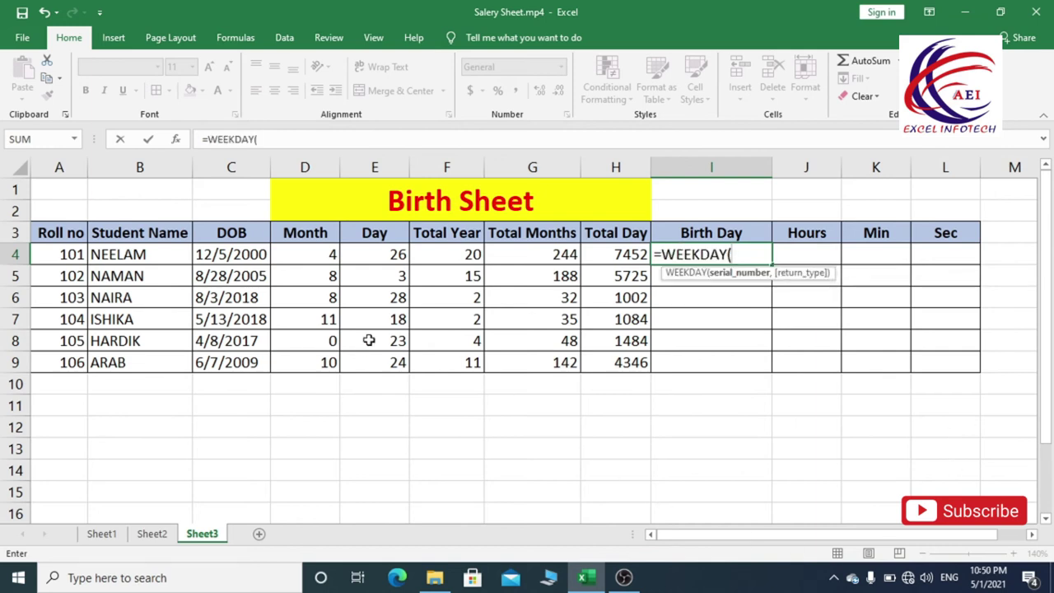
left_click(241, 254)
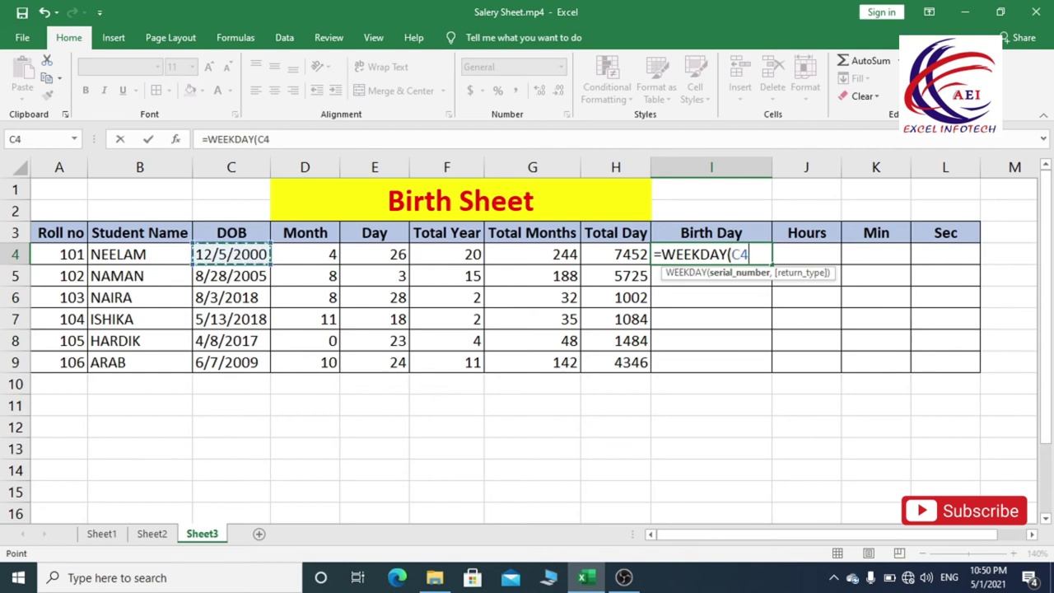
key("Return")
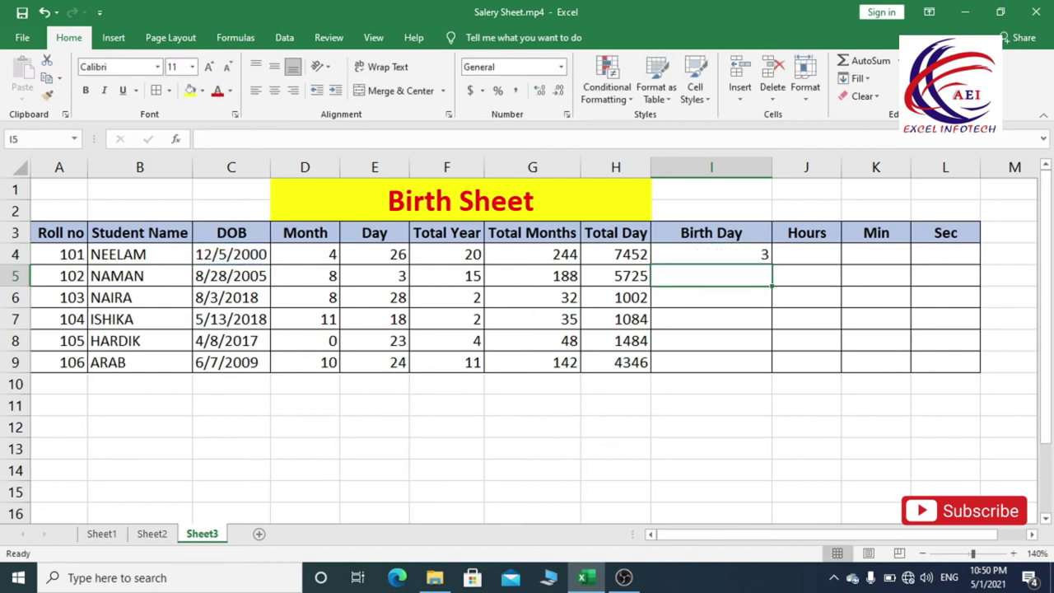
left_click(729, 257)
left_click_drag(774, 268, 766, 370)
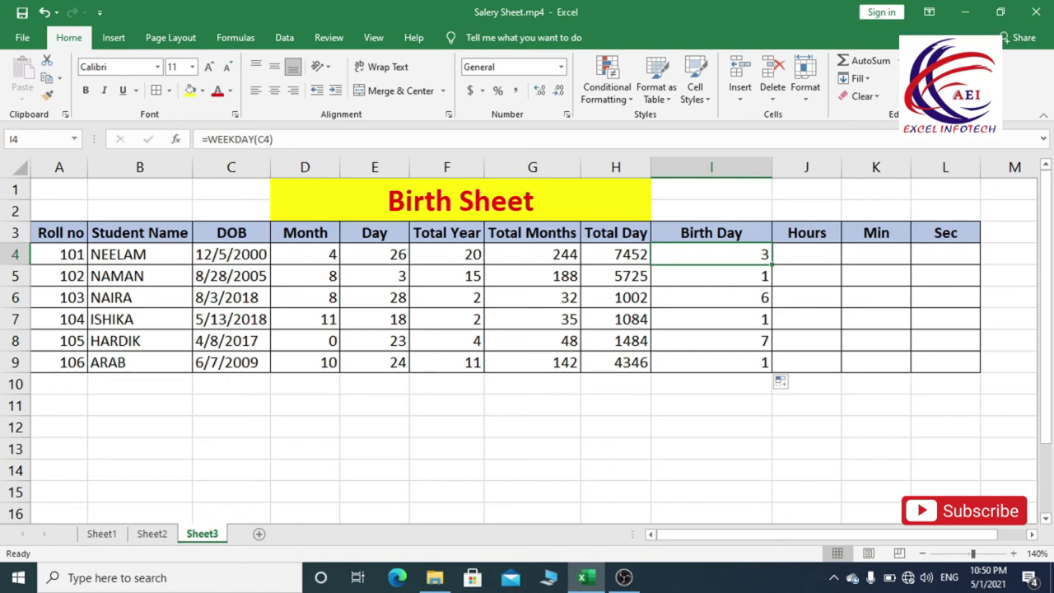
Apply the custom number format dddd to I4:I9 so weekday names appear
left_click(561, 67)
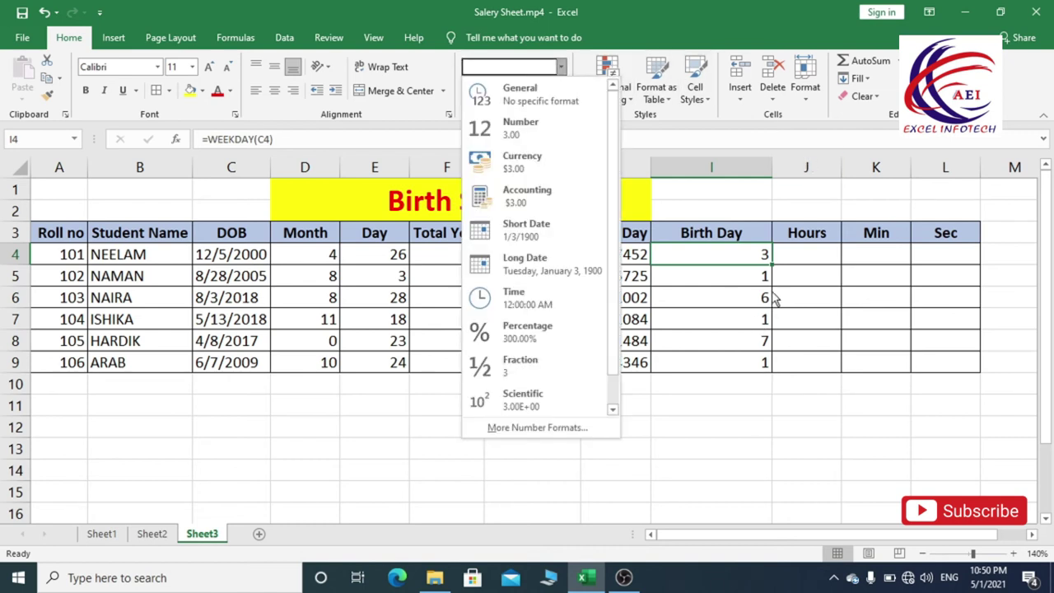
left_click(740, 254)
left_click_drag(741, 254, 749, 384)
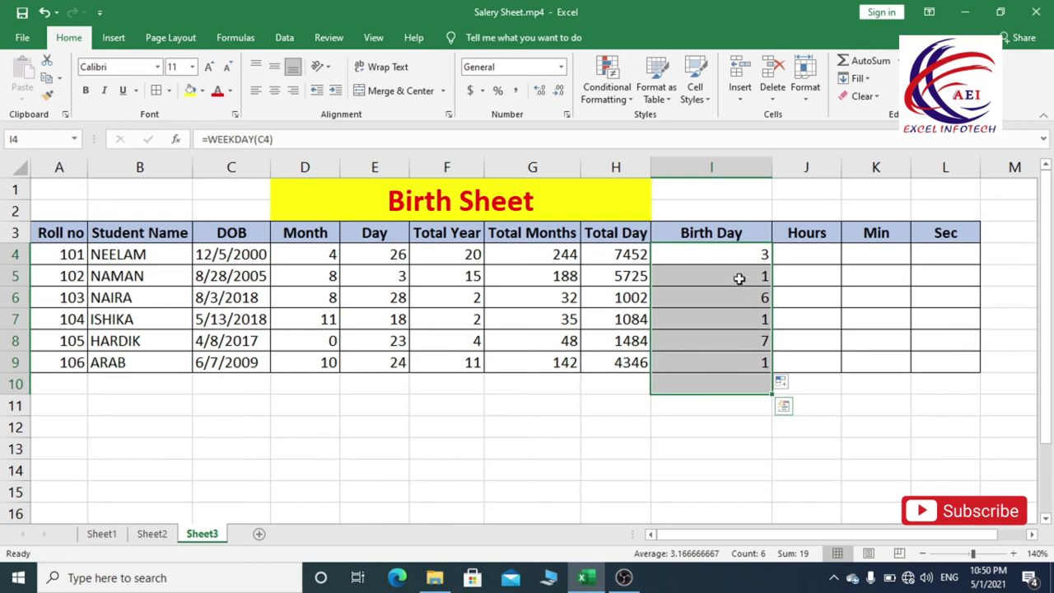
left_click_drag(732, 257, 735, 363)
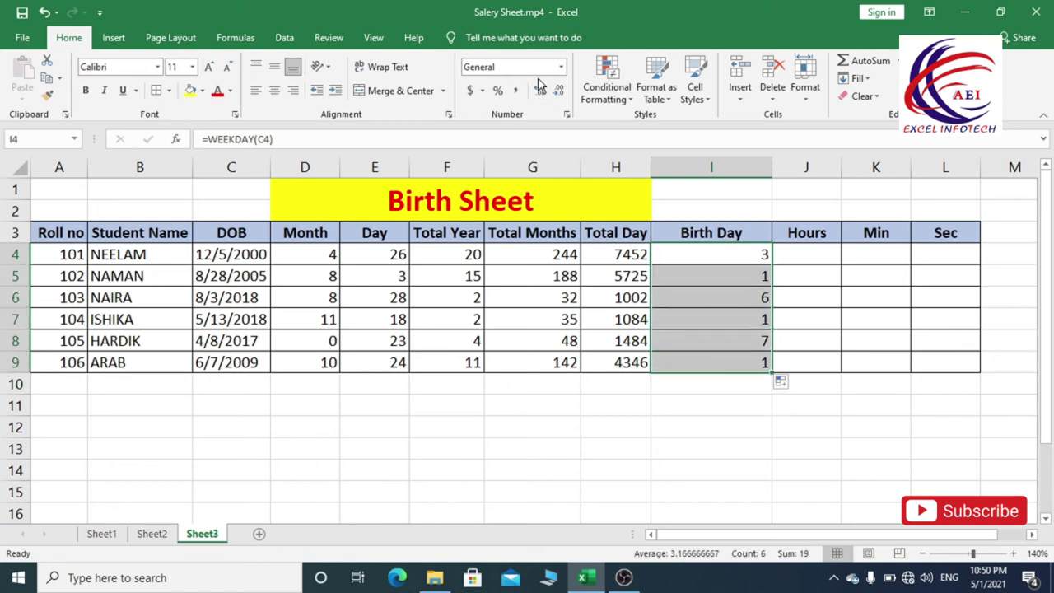
left_click(560, 66)
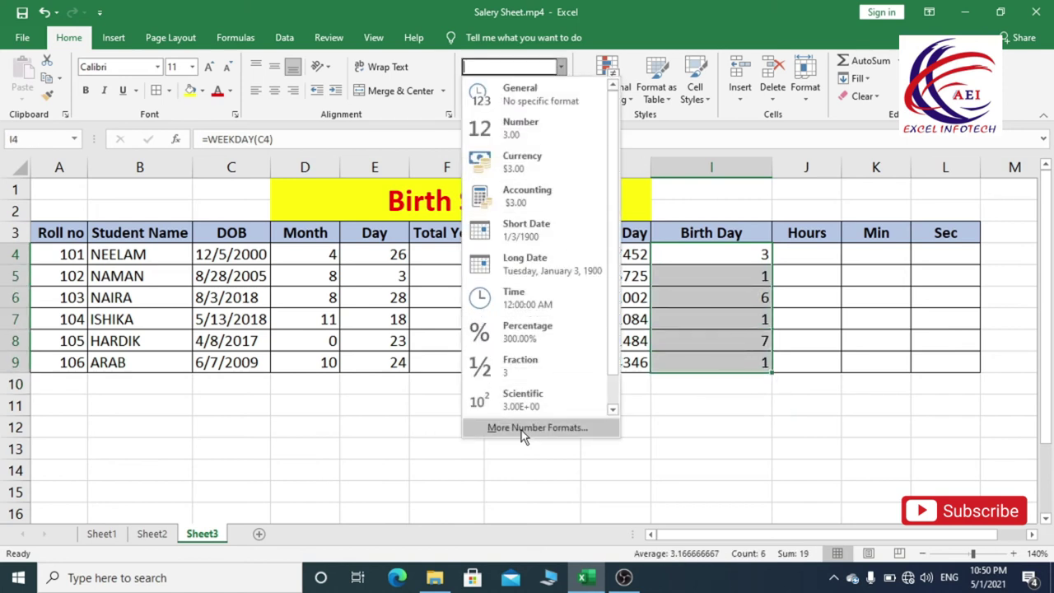
left_click(521, 428)
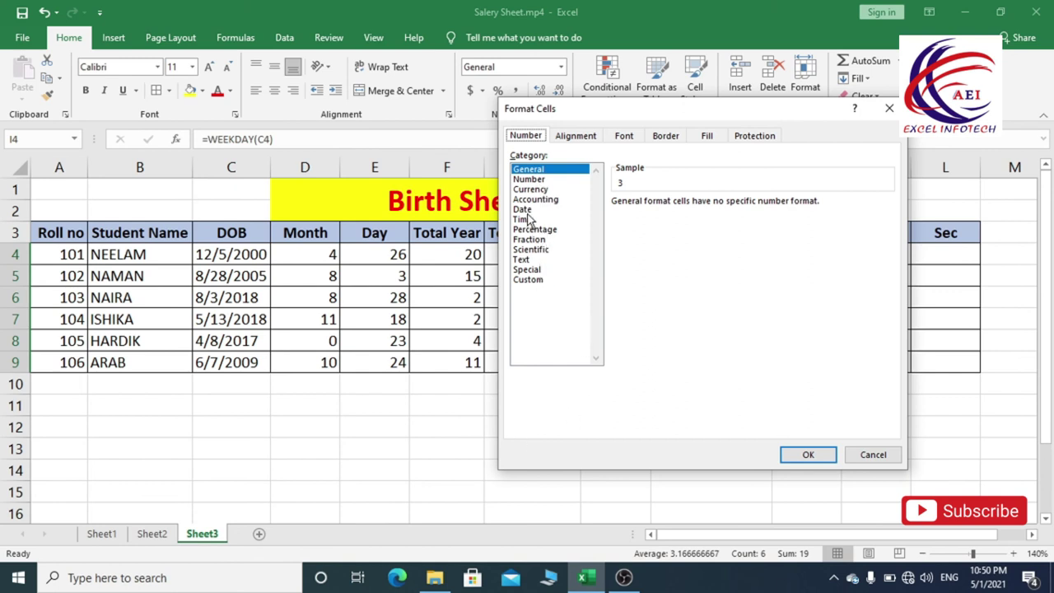
left_click(527, 279)
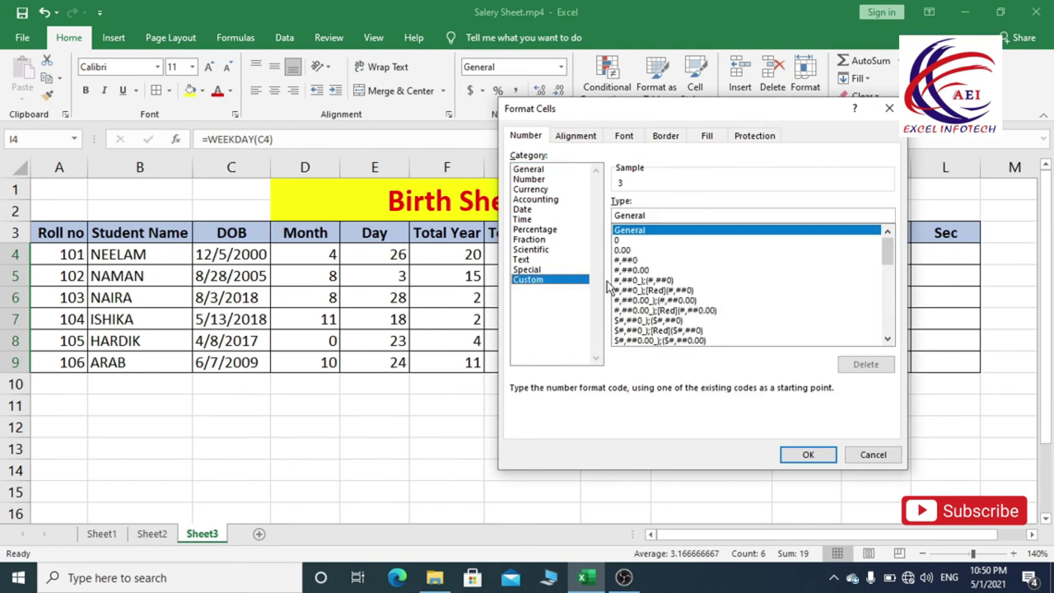
double_click(670, 214)
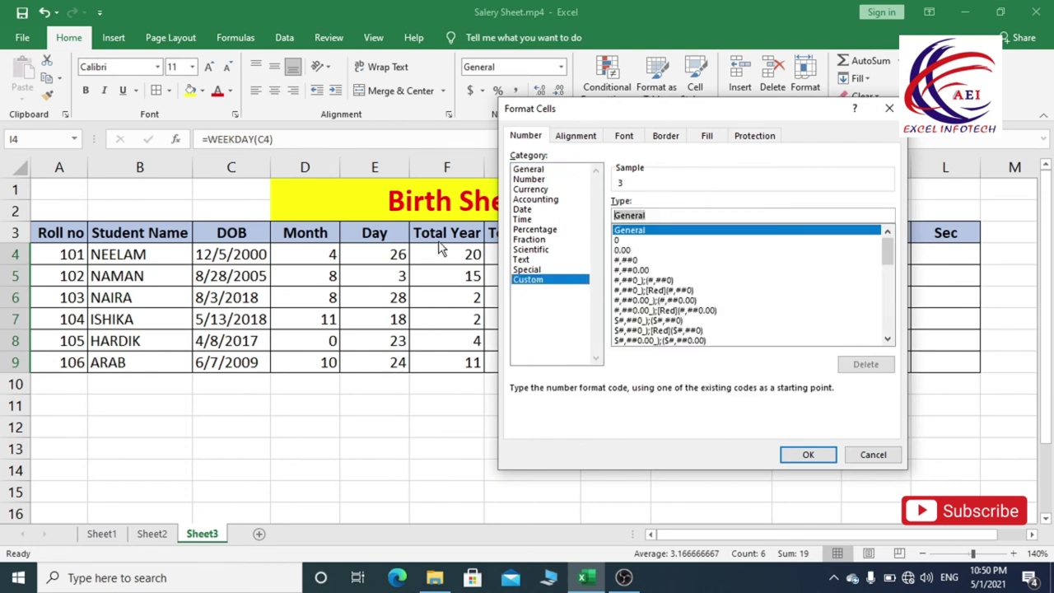
key("BackSpace")
type("DDDD")
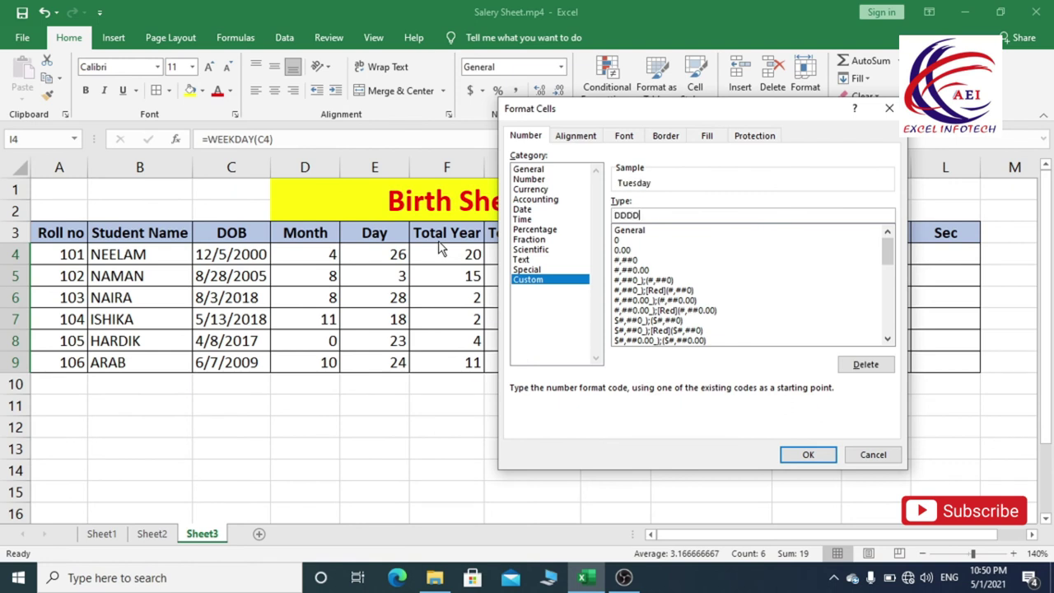
key("Return")
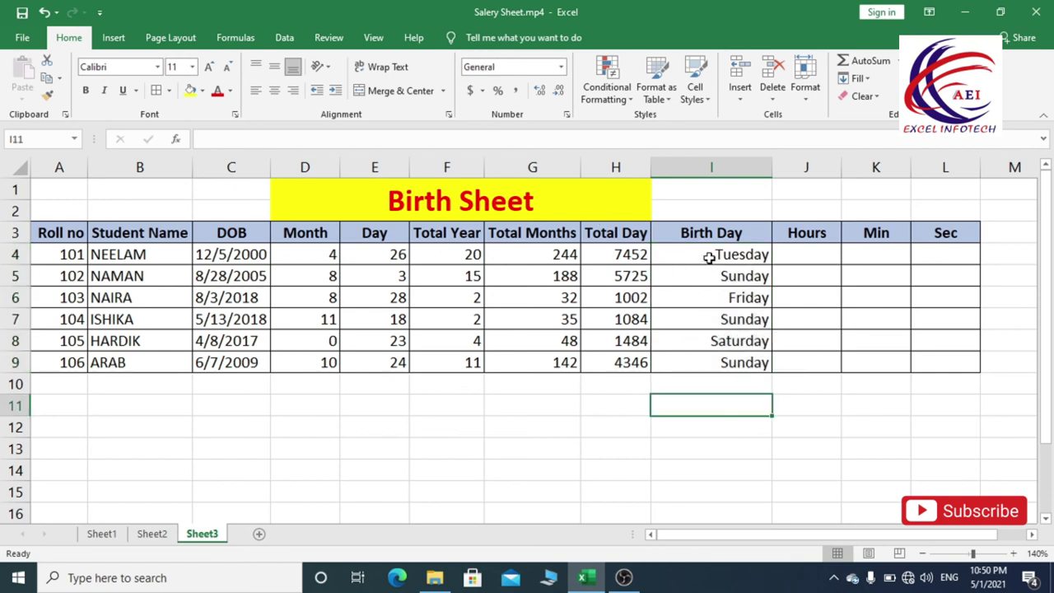
Check the WEEKDAY formulas in I4 and I6 against the students' rows
left_click_drag(705, 257, 716, 361)
left_click(152, 259)
left_click(742, 257)
left_click(103, 298)
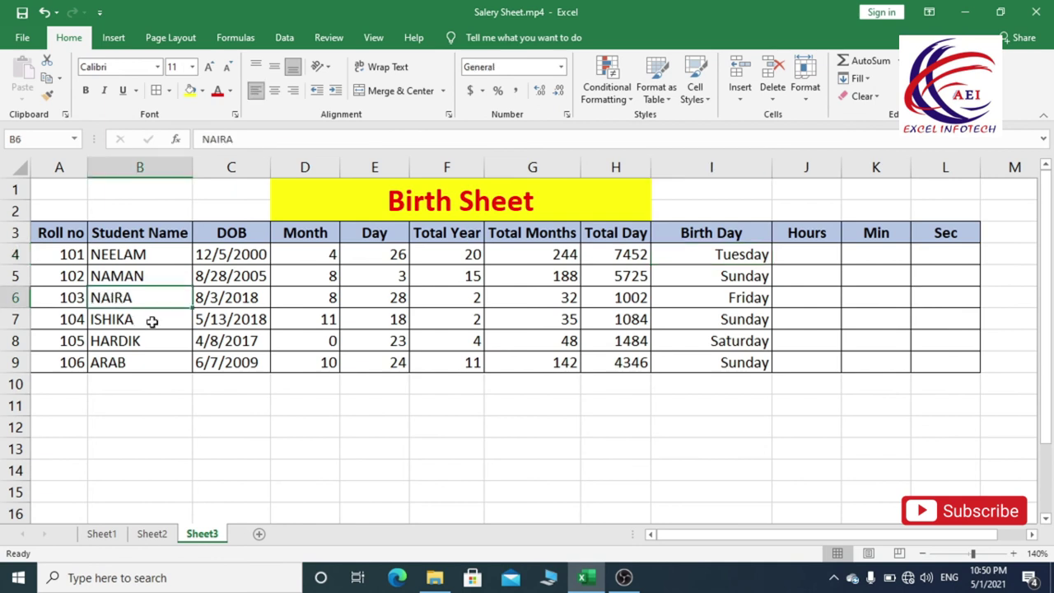
left_click(708, 300)
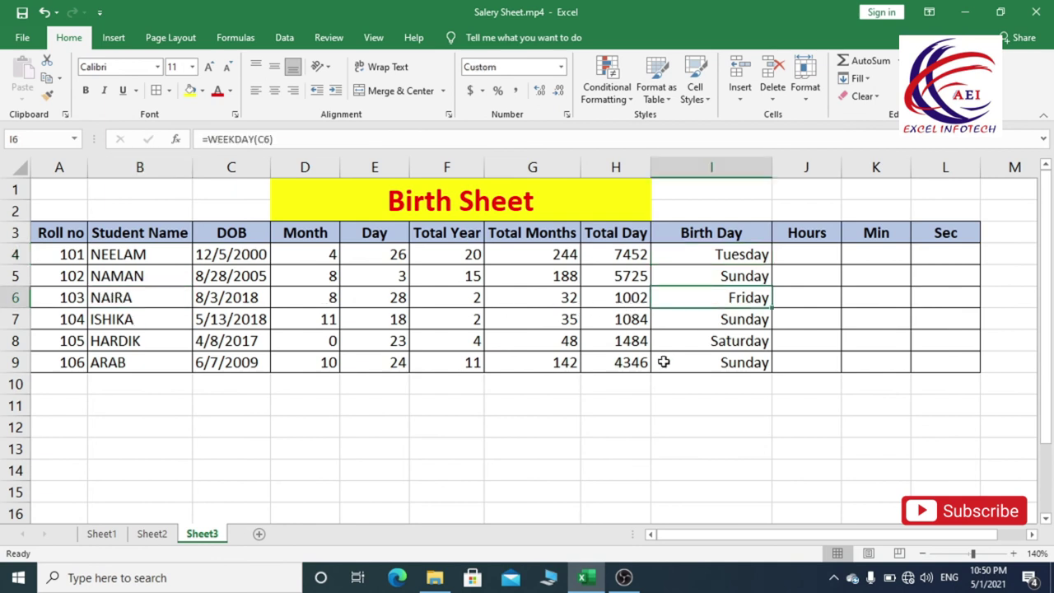
left_click(810, 253)
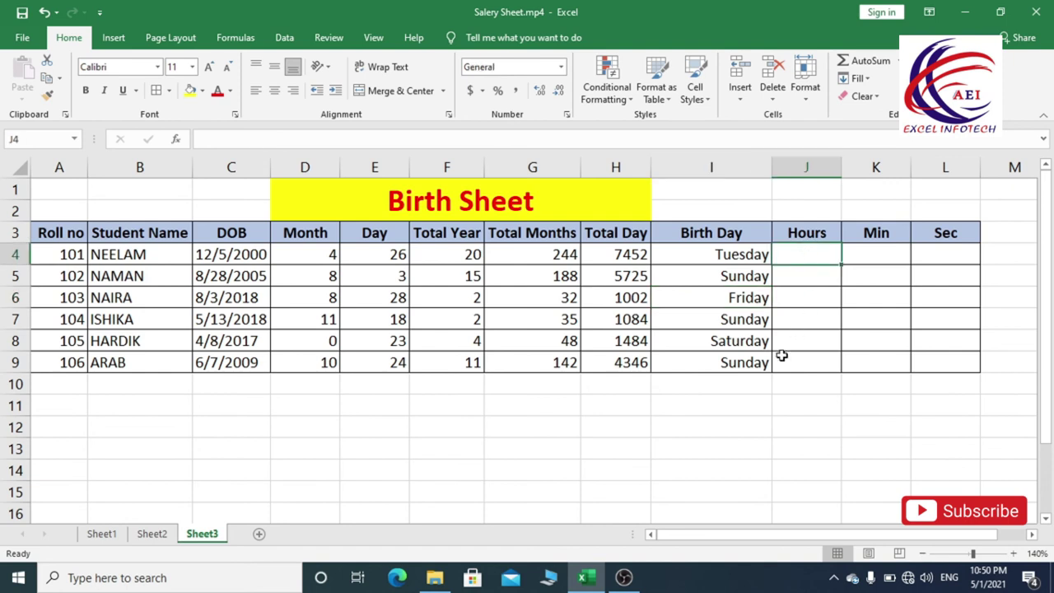
Enter =H4*24 in J4 and fill it down to J9, starting at 178848
type("=")
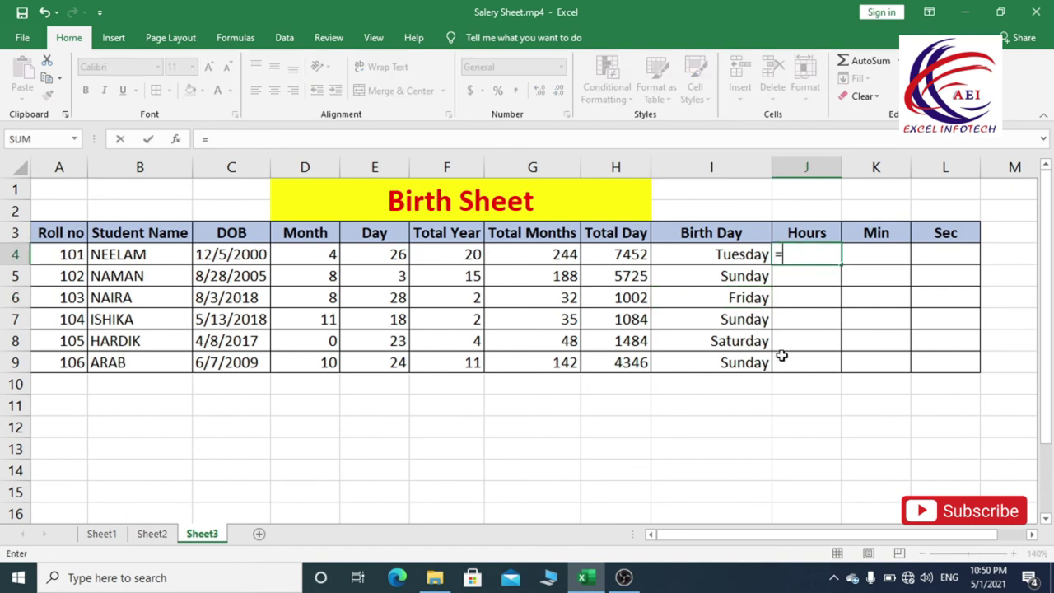
left_click(626, 254)
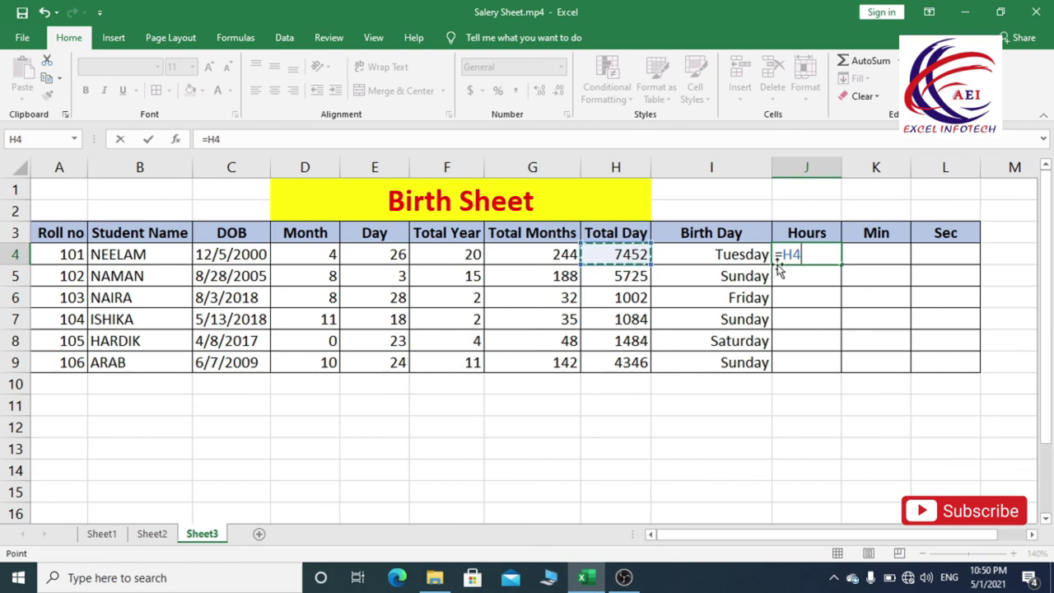
type("*")
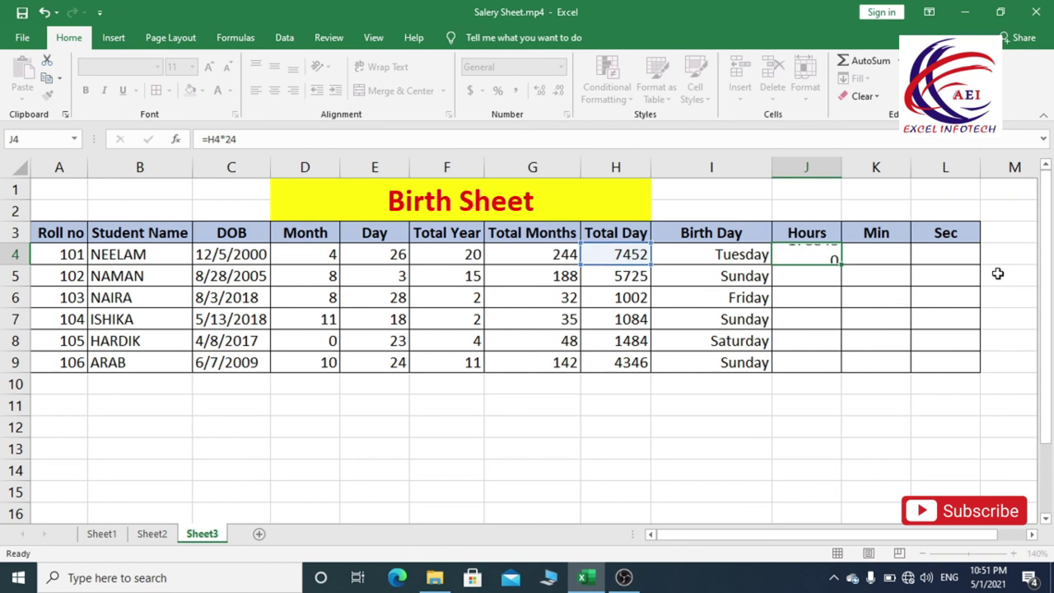
key("Return")
left_click(813, 248)
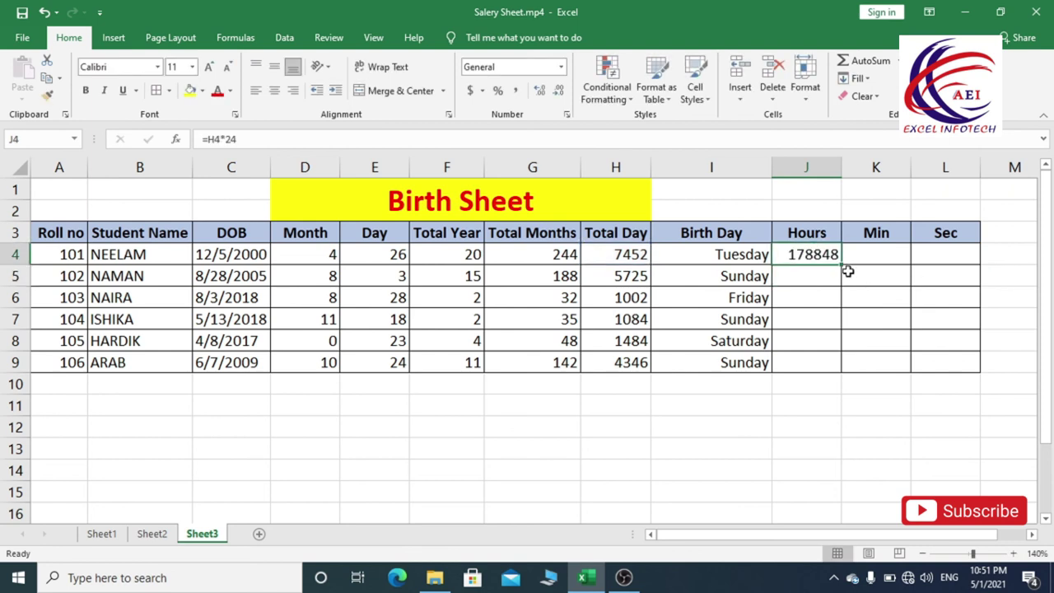
left_click_drag(841, 264, 840, 370)
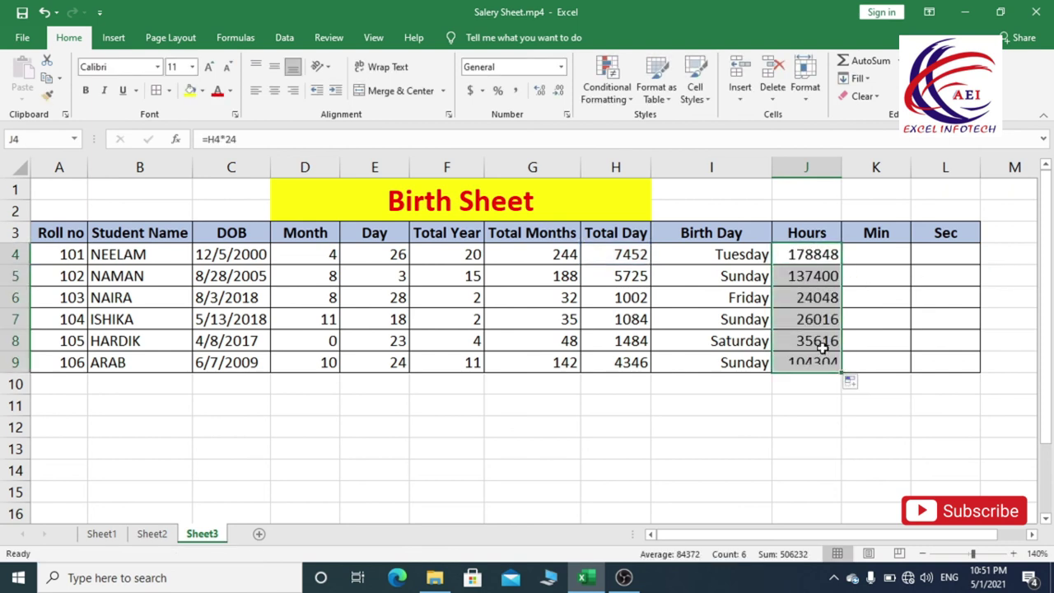
left_click(888, 256)
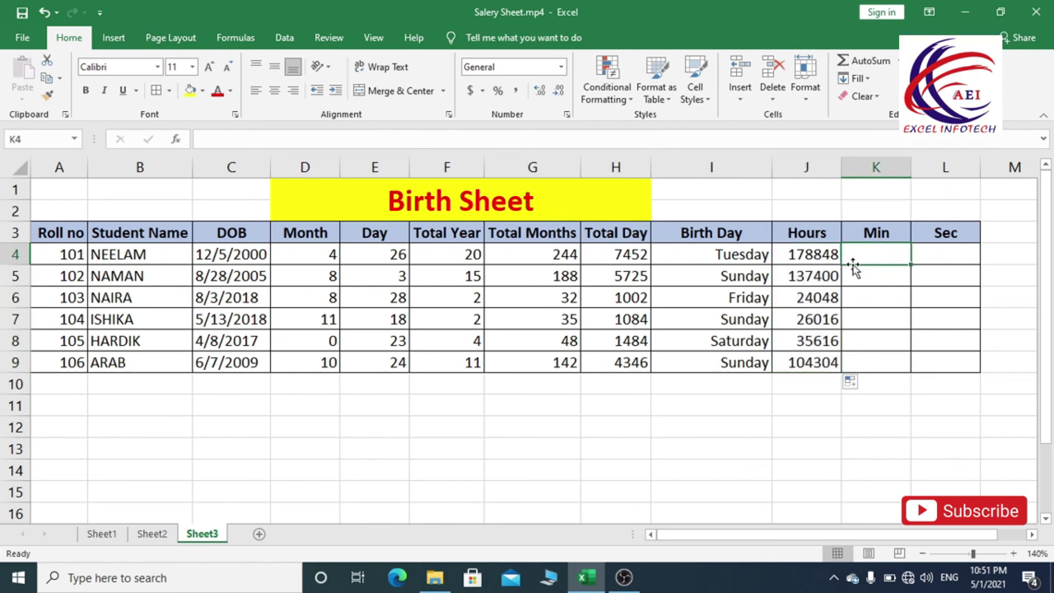
Enter =J4*60 in K4, widen column K, and fill it down to K9
type("=")
left_click(821, 256)
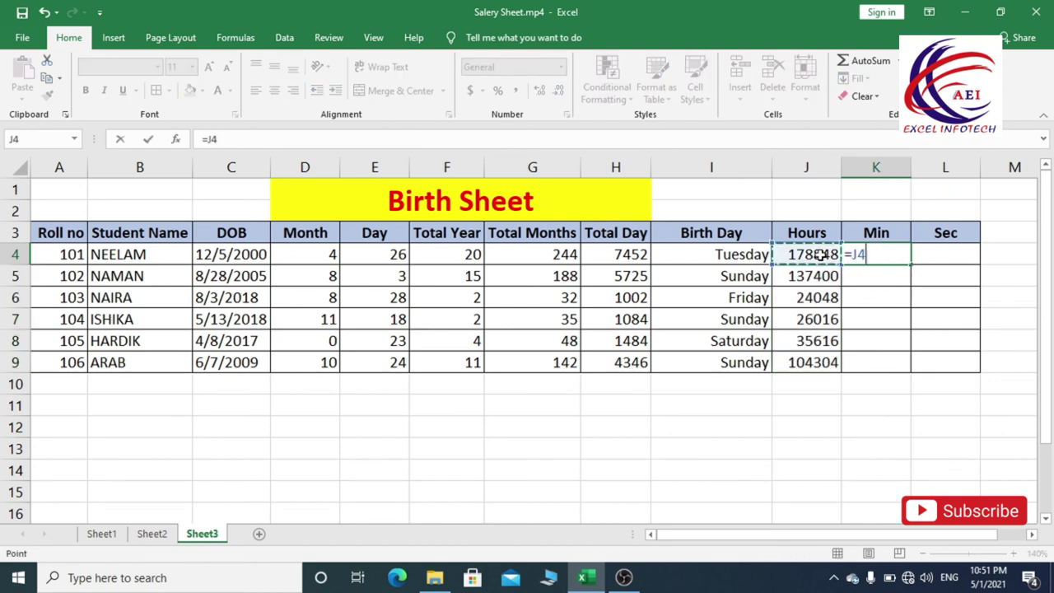
type("*60")
key("Return")
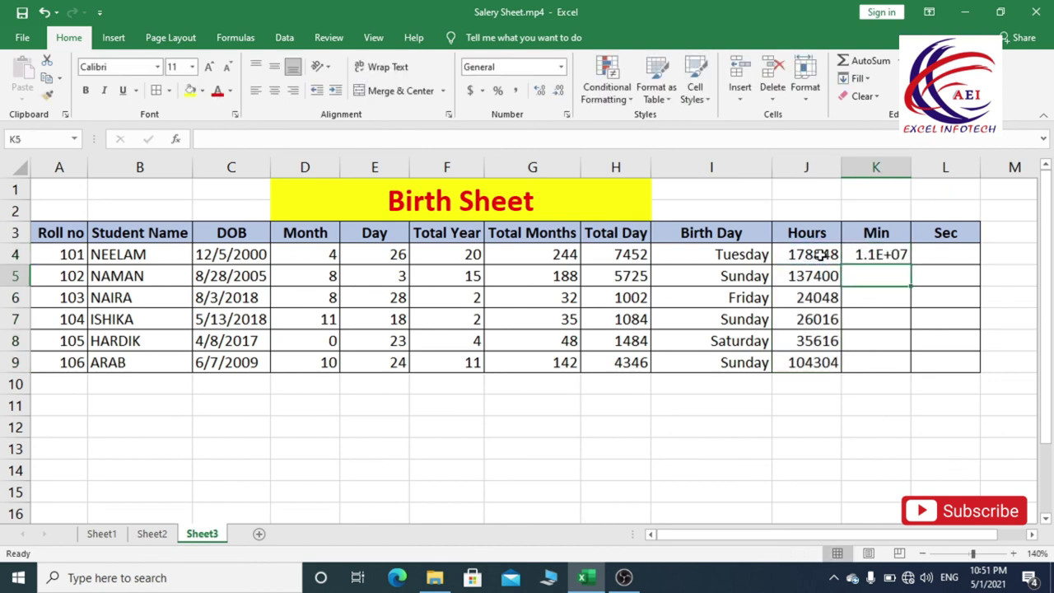
left_click_drag(908, 165, 915, 165)
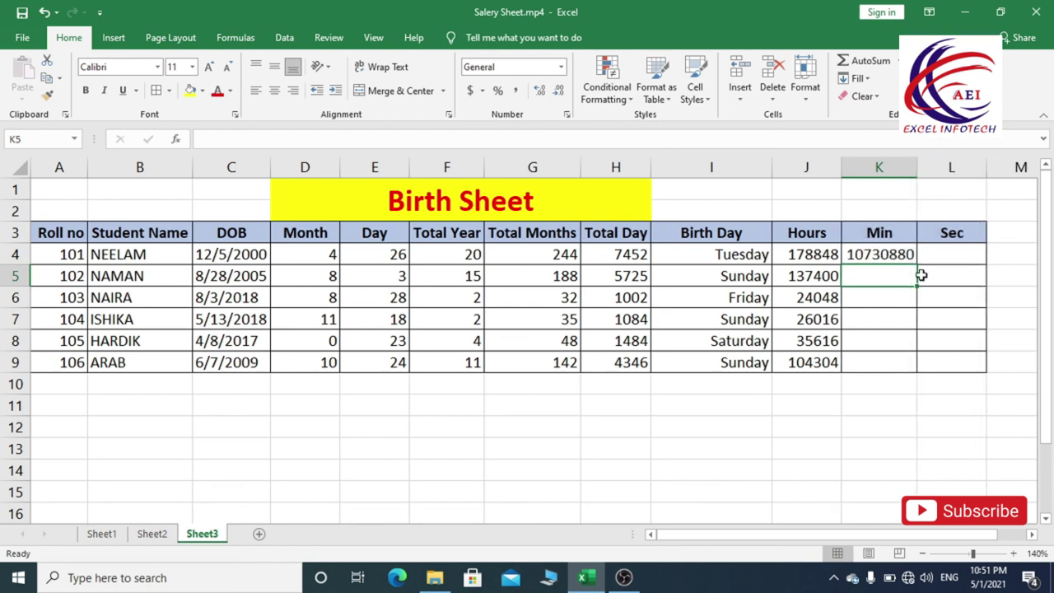
left_click(904, 253)
left_click_drag(916, 265, 917, 365)
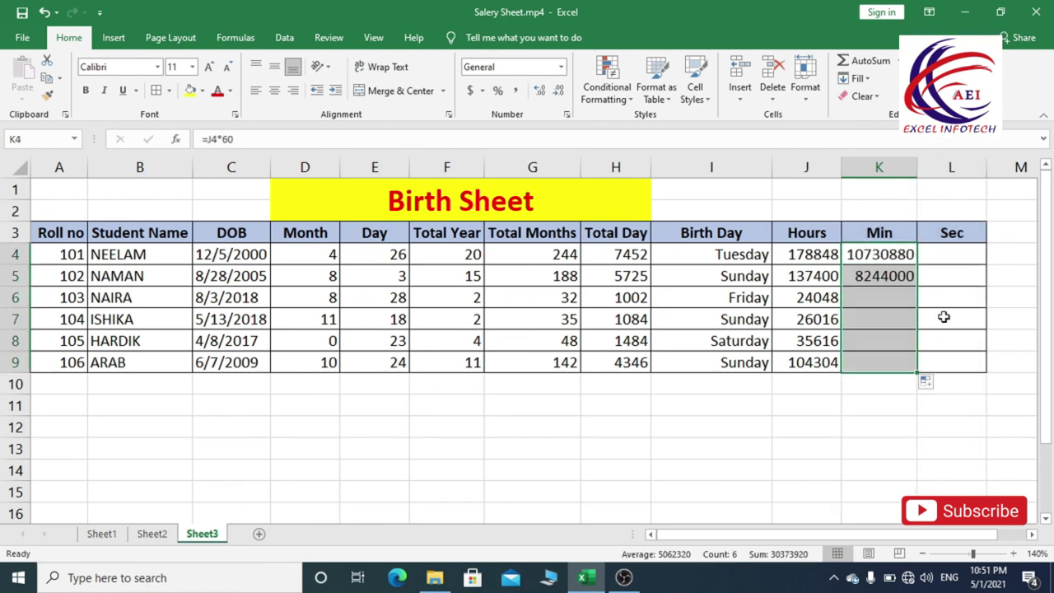
Enter =K4*60 in L4, fill it to L9, then select the whole table A3:L10
left_click(962, 252)
type("=")
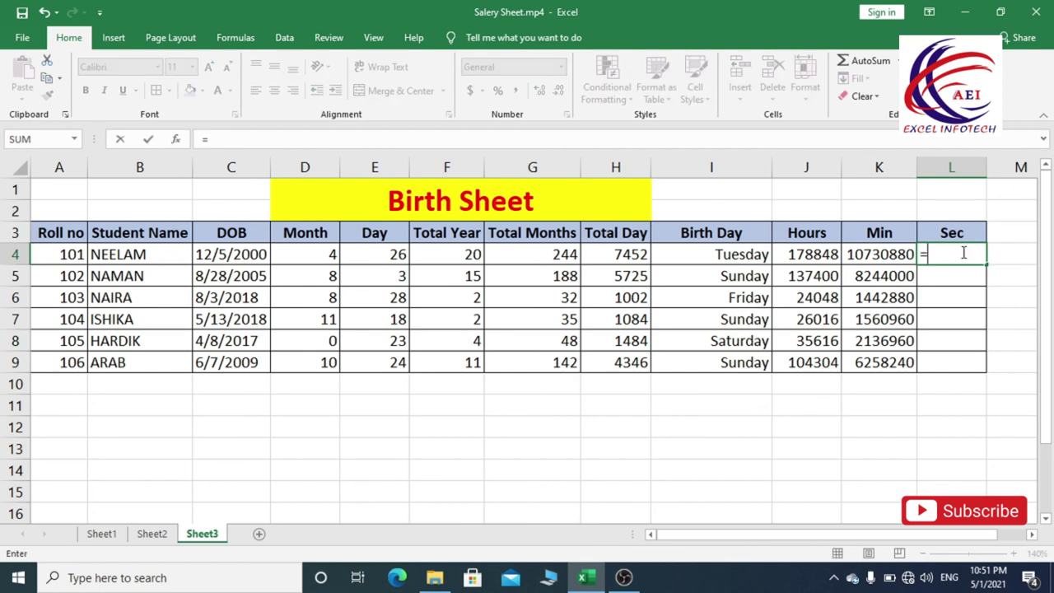
left_click(883, 250)
type("*")
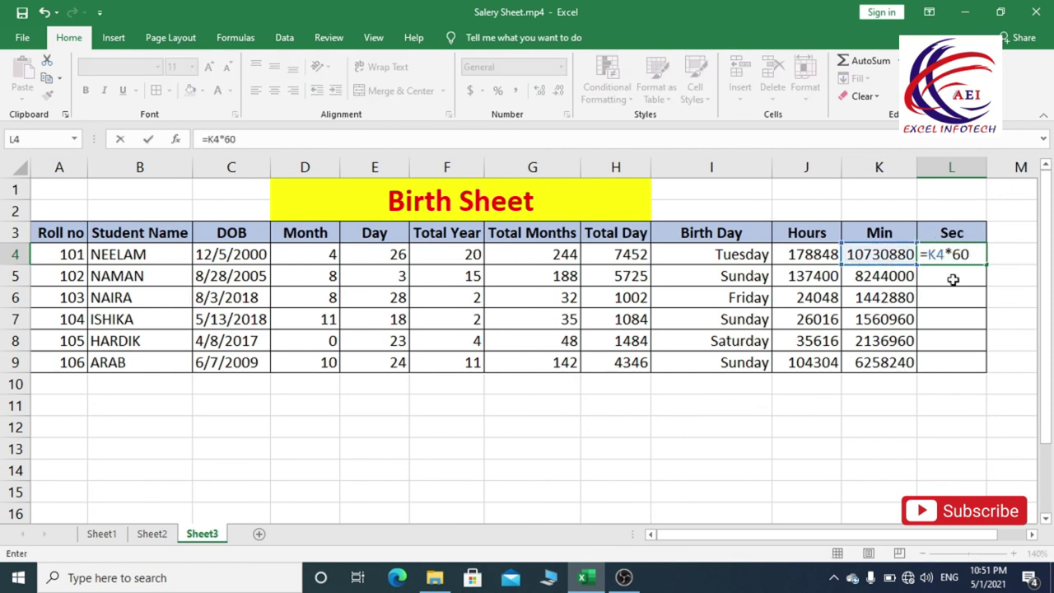
key("Return")
left_click(953, 257)
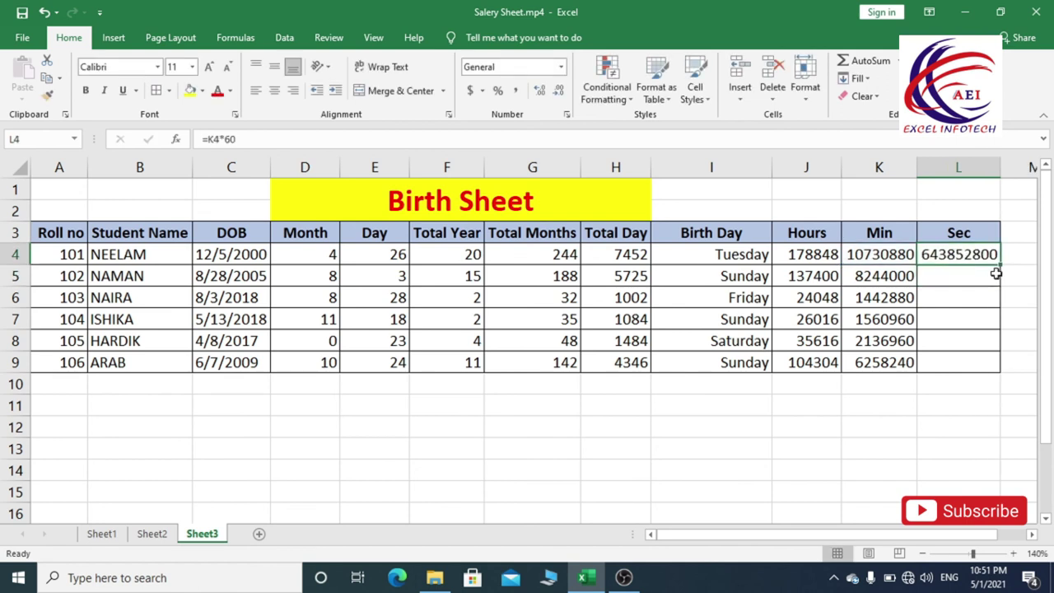
left_click_drag(1003, 266, 1002, 372)
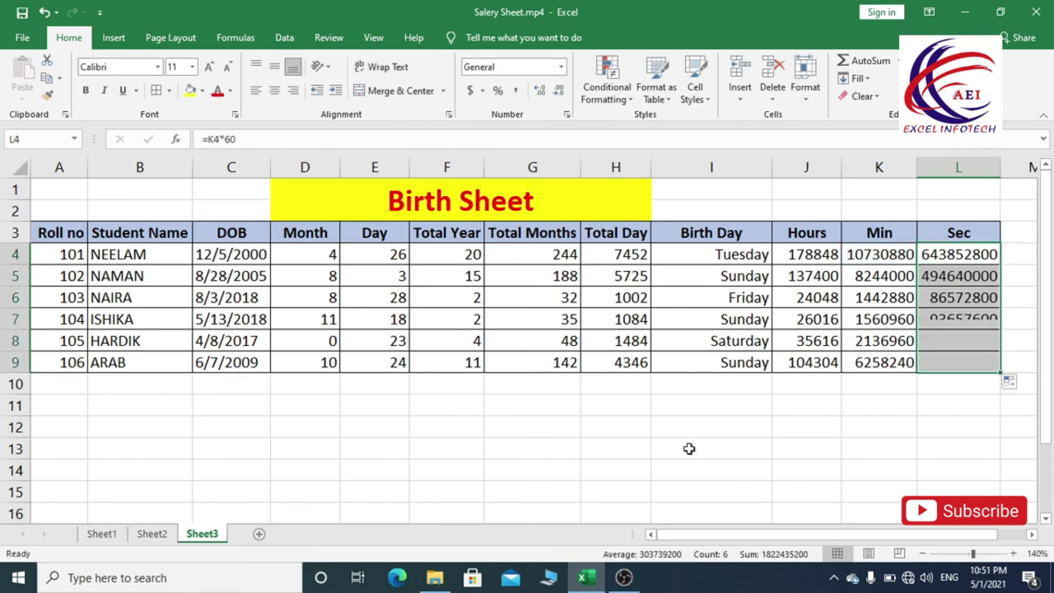
left_click(280, 421)
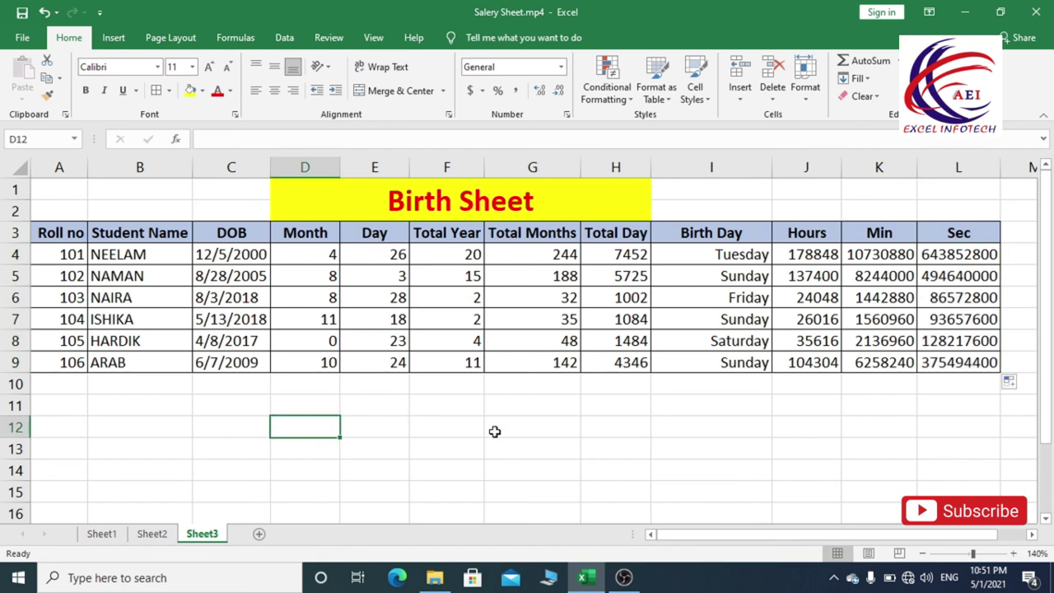
left_click_drag(65, 228, 958, 378)
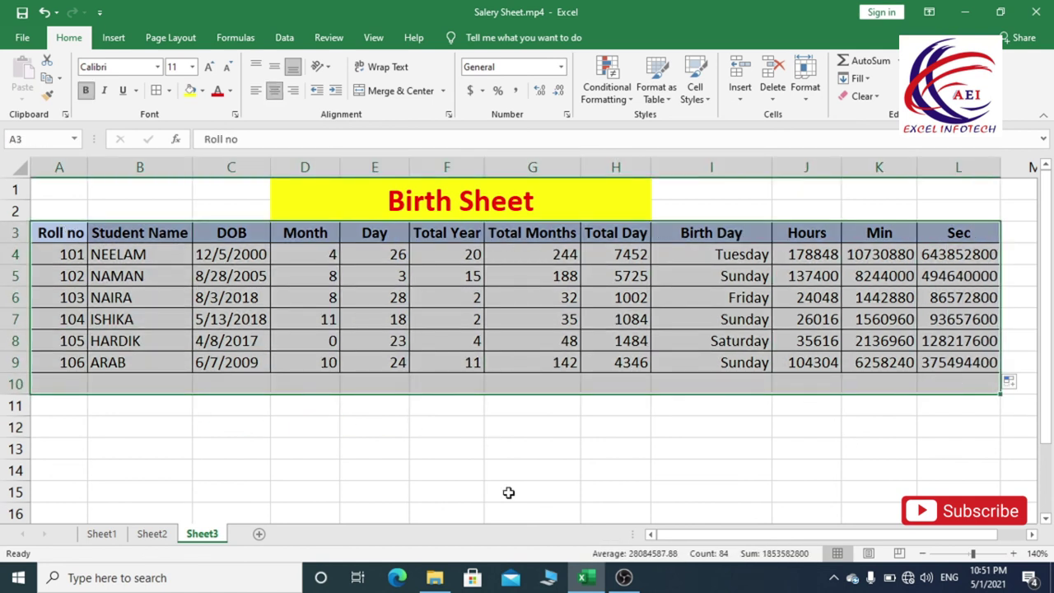